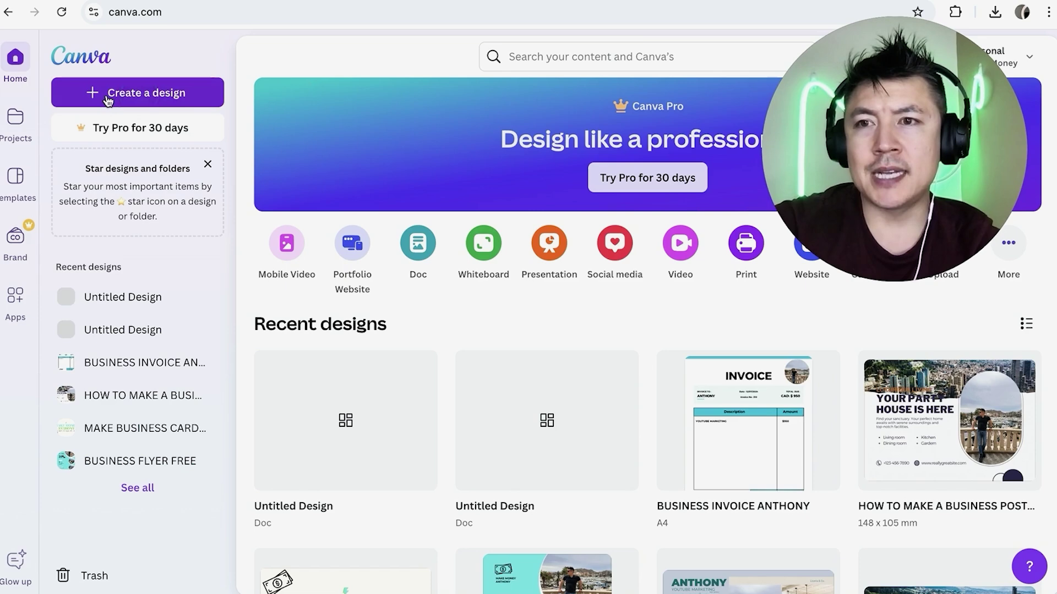
- Create a new blank Doc (Auto size) from the Docs category
click(129, 98)
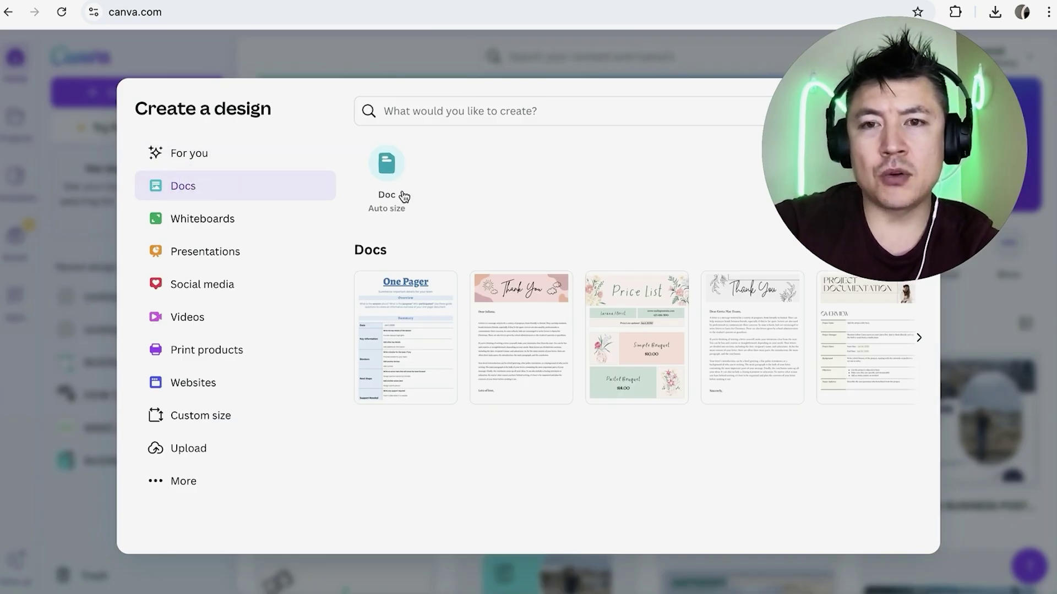
click(389, 166)
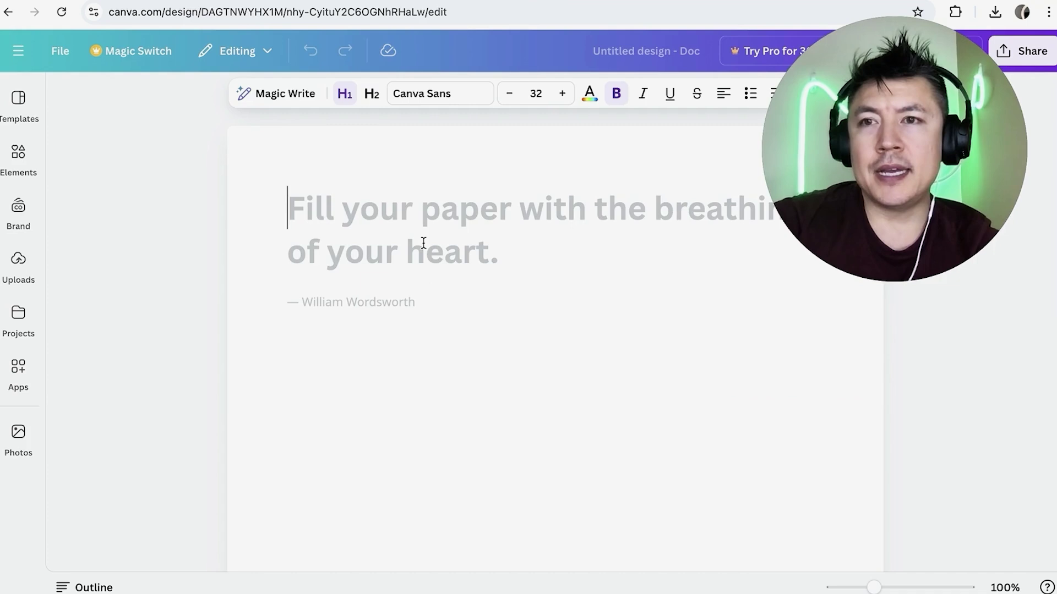
scroll(451, 309, down, 3)
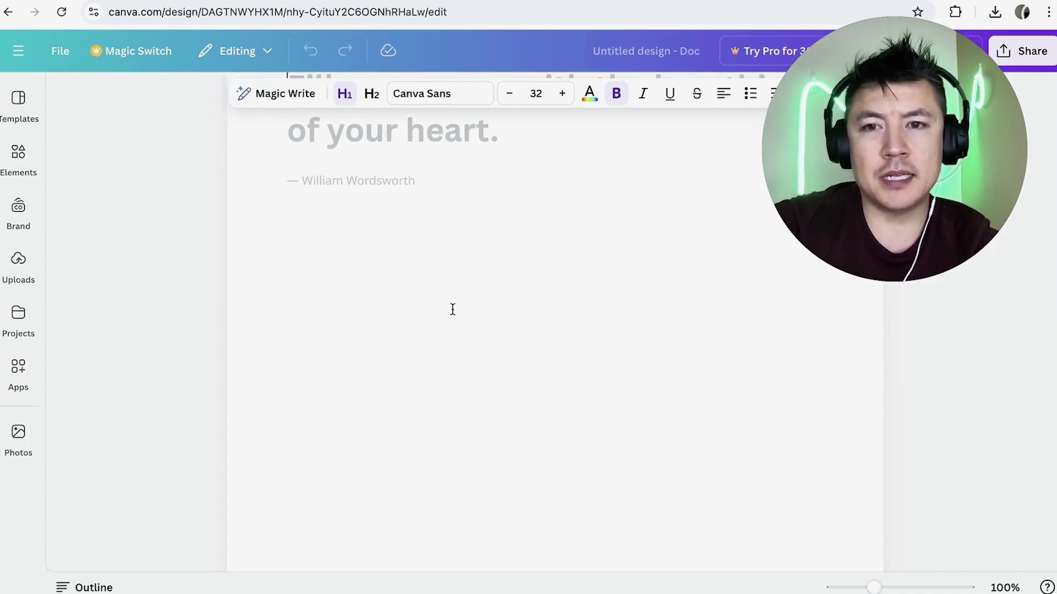
scroll(453, 309, up, 3)
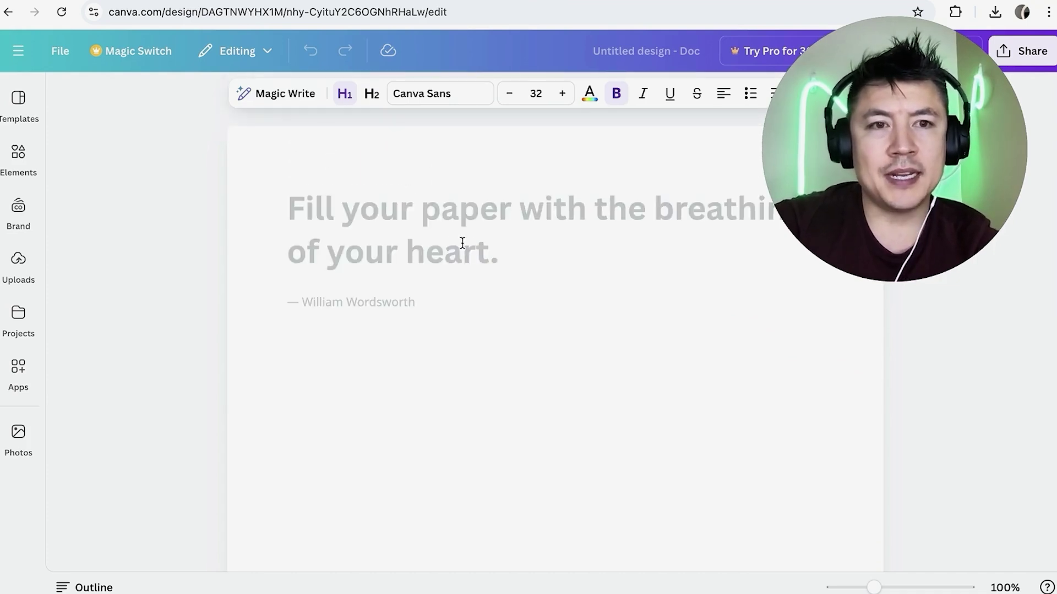
- Search Doc templates for 'customer quote', then broaden the search to just 'quote'
click(18, 105)
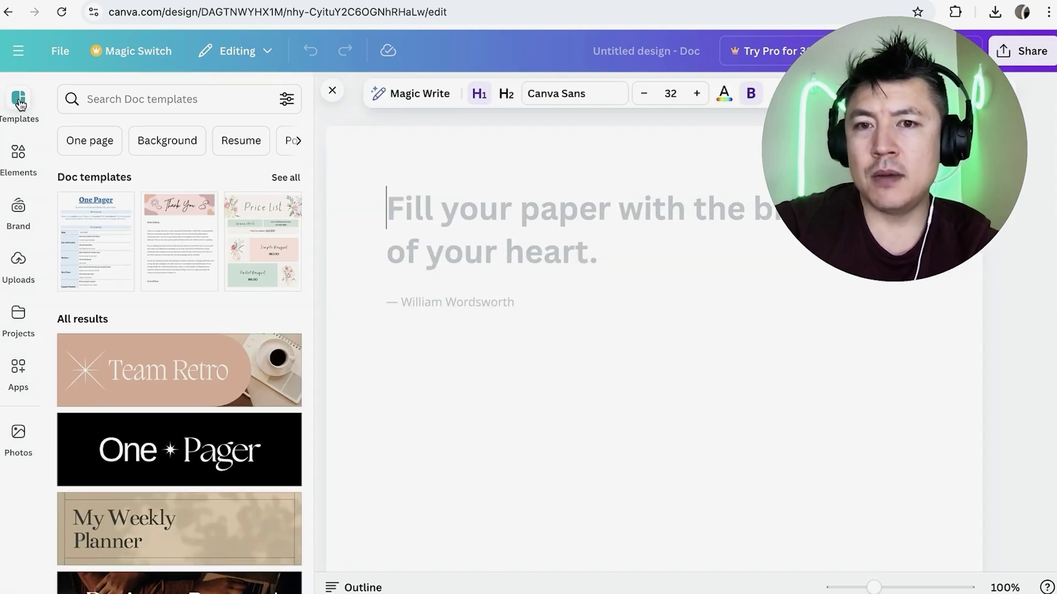
click(123, 100)
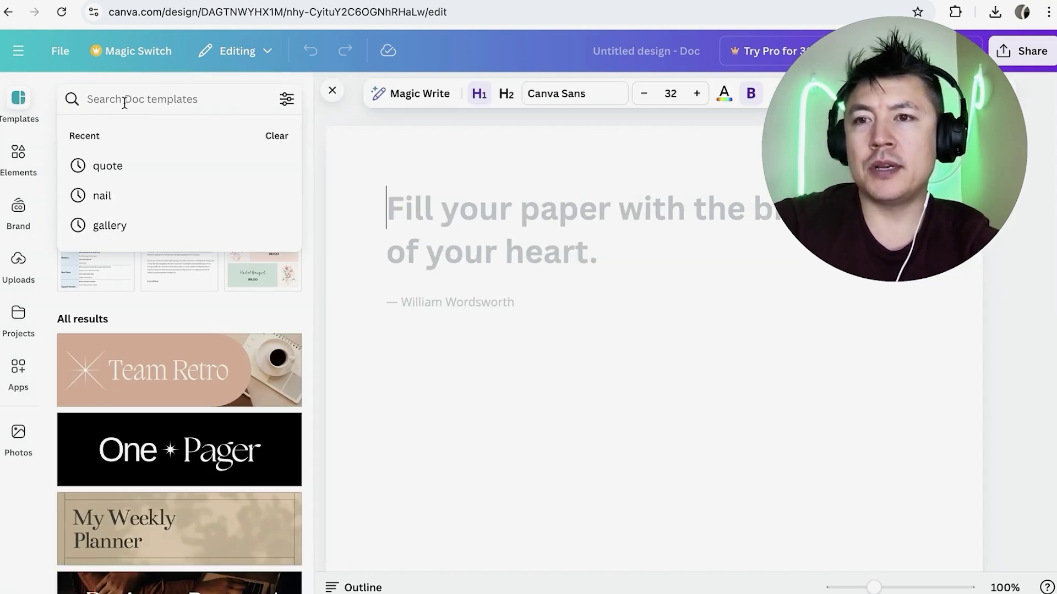
text(customer quote)
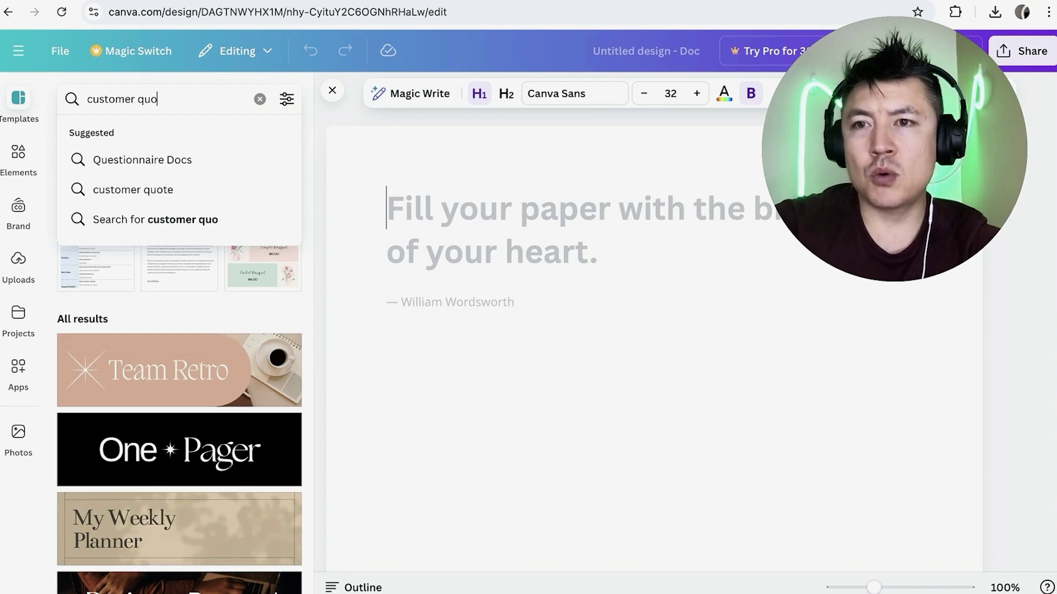
key(Return)
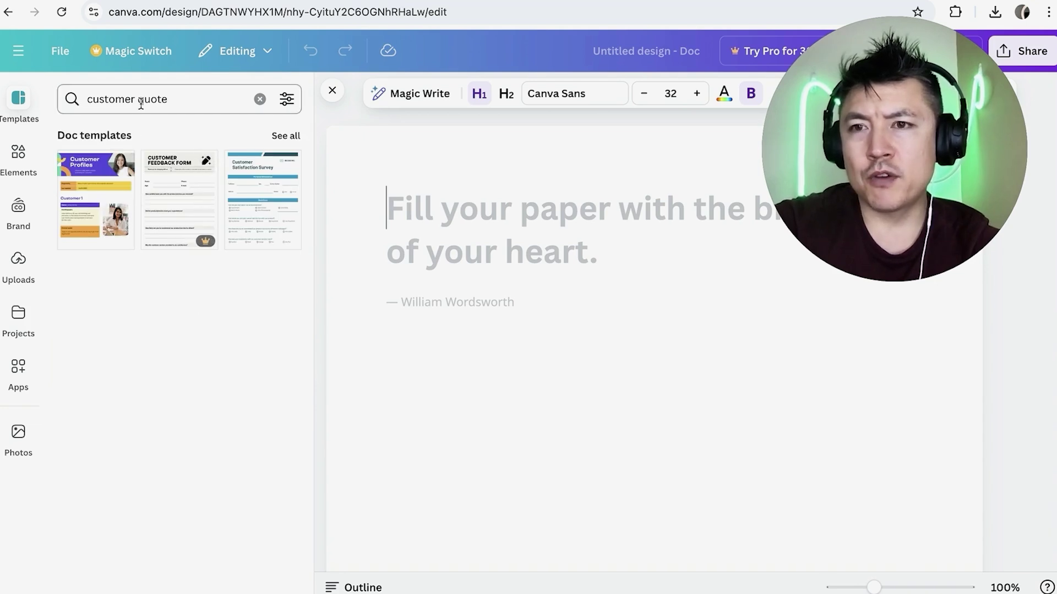
double_click(123, 99)
key(BackSpace)
key(Return)
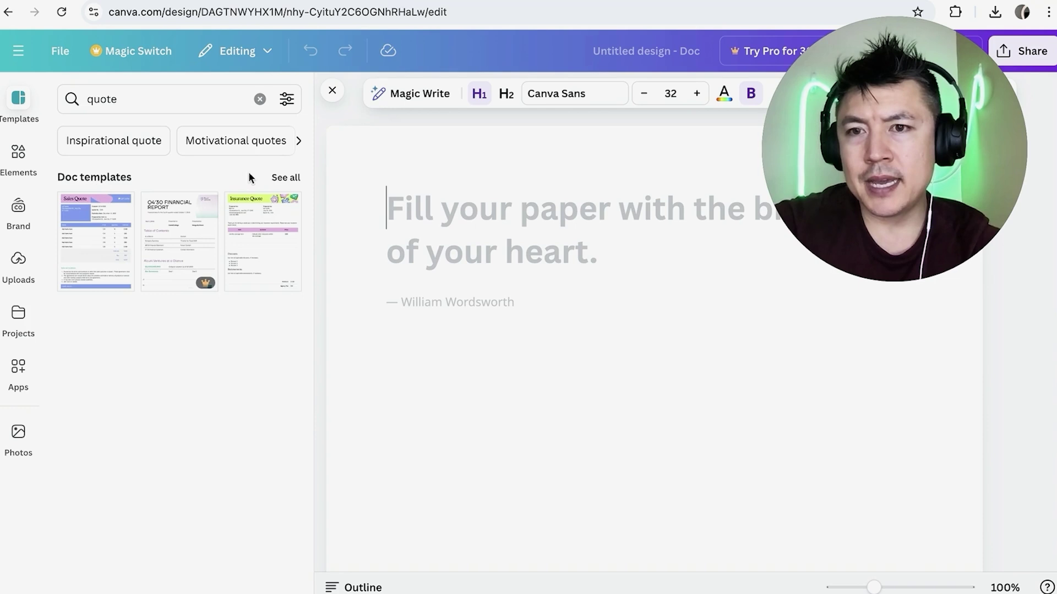
- Show all matching quote Doc templates and browse the results
click(283, 177)
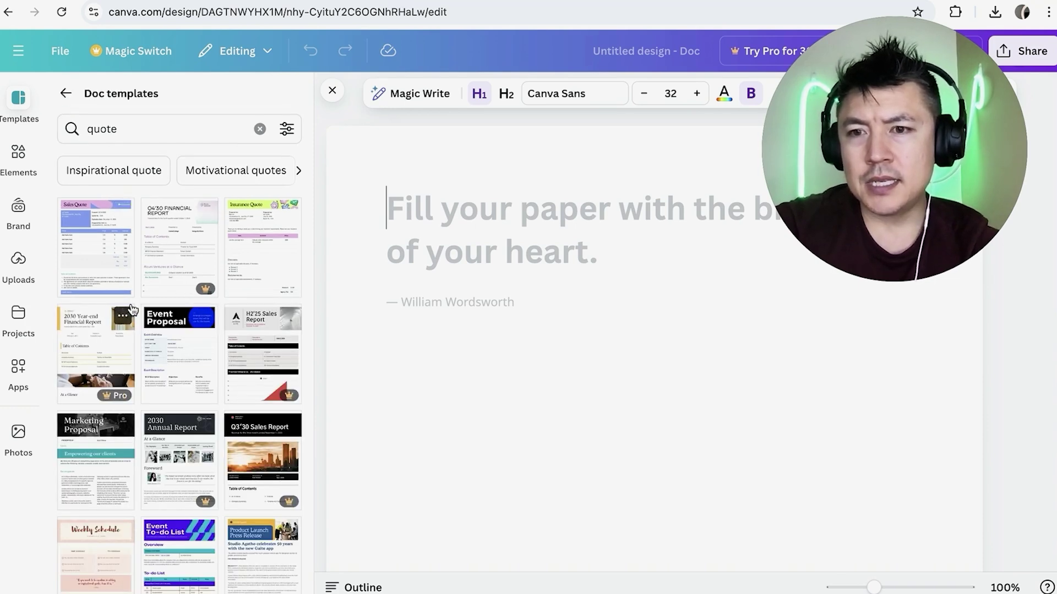
scroll(138, 306, down, 3)
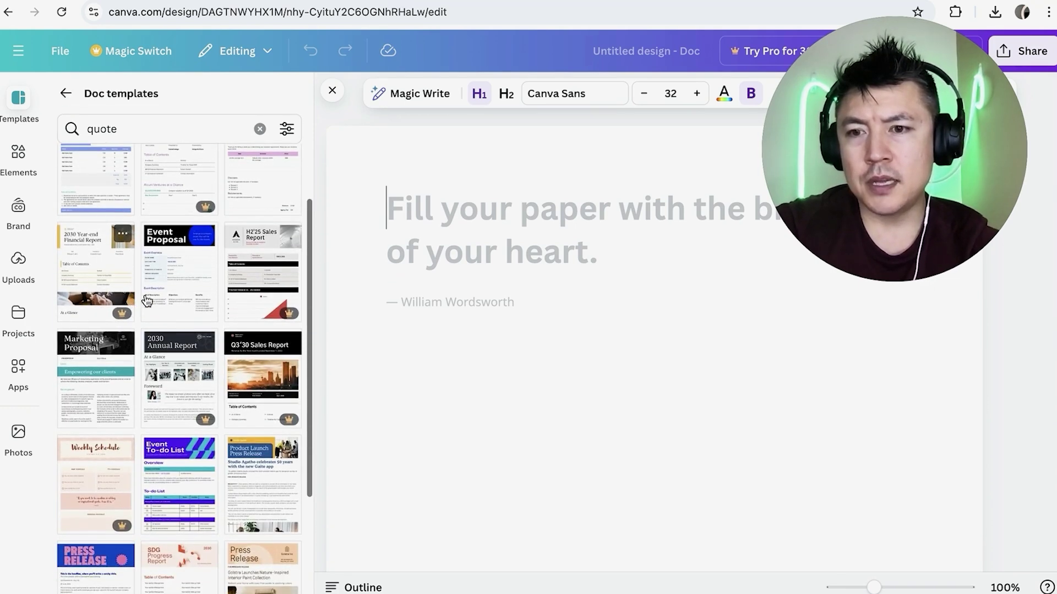
scroll(176, 292, down, 1)
scroll(181, 297, up, 3)
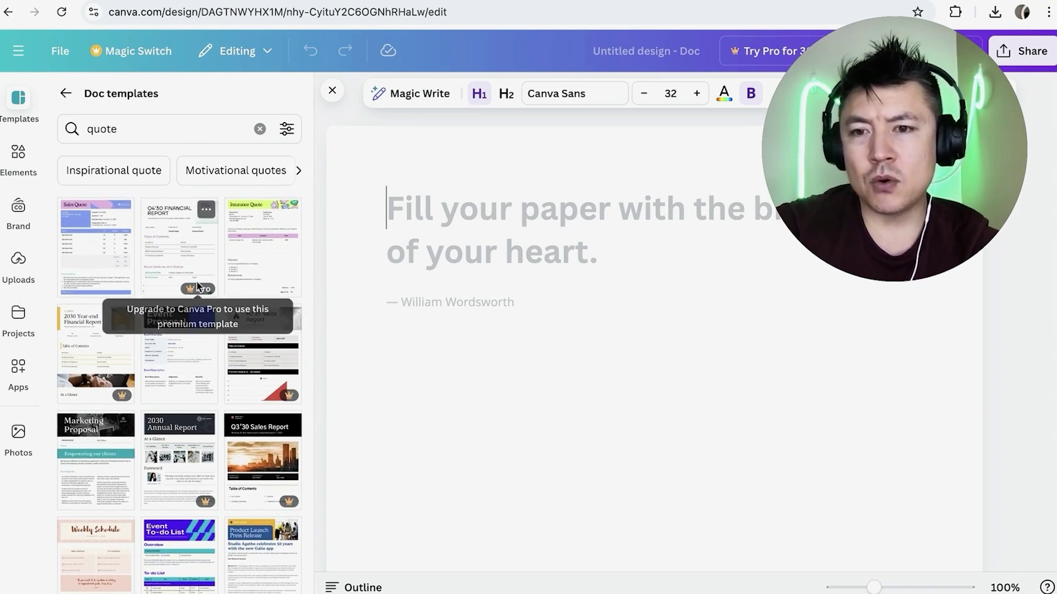
scroll(198, 287, down, 2)
scroll(243, 355, up, 2)
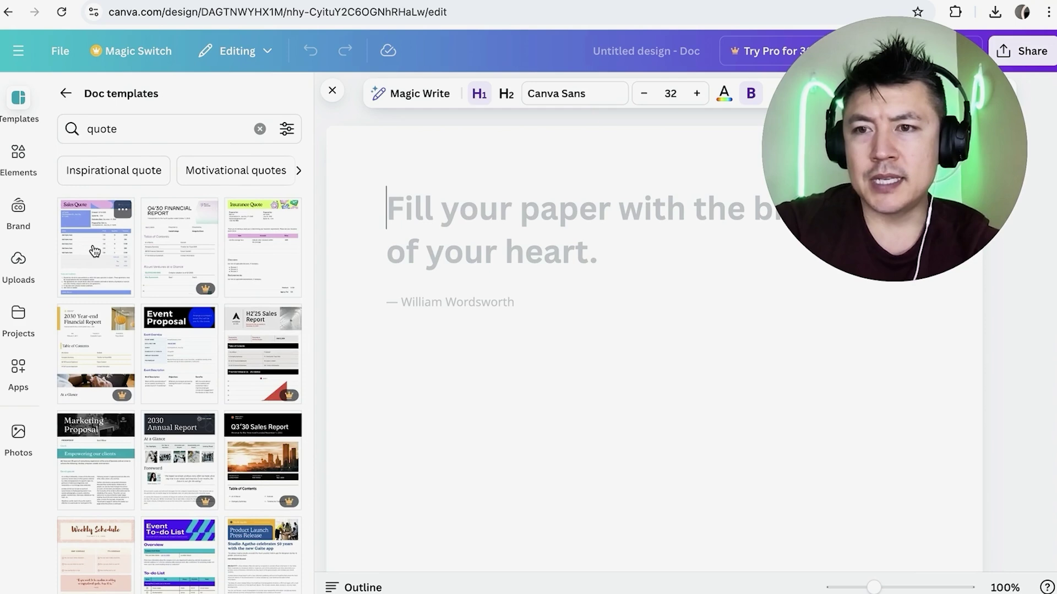
- Apply the Sales Quote Professional template to the Doc and close the Templates panel
click(93, 250)
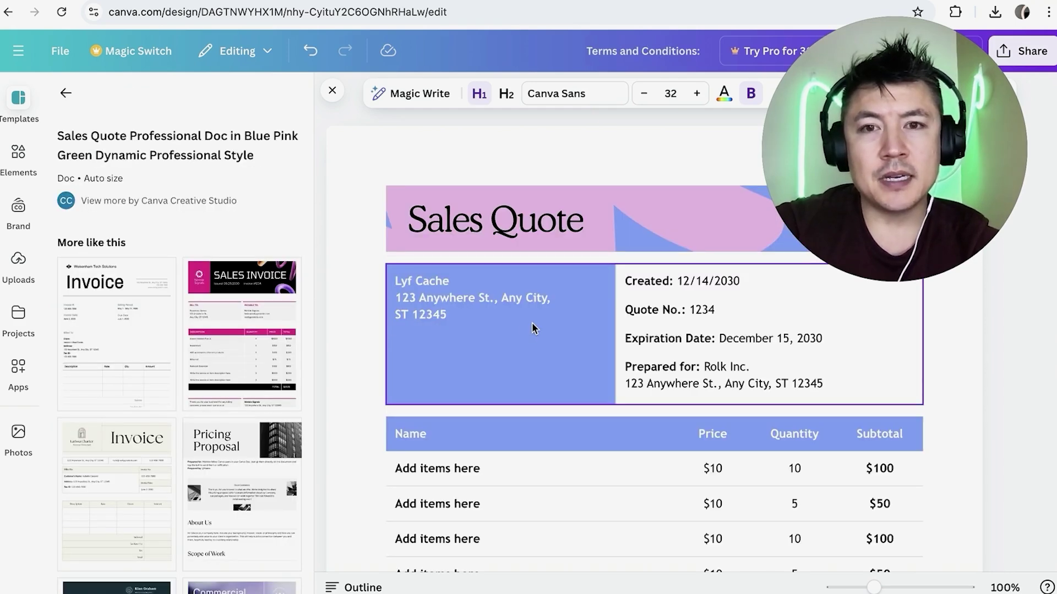
scroll(532, 322, down, 3)
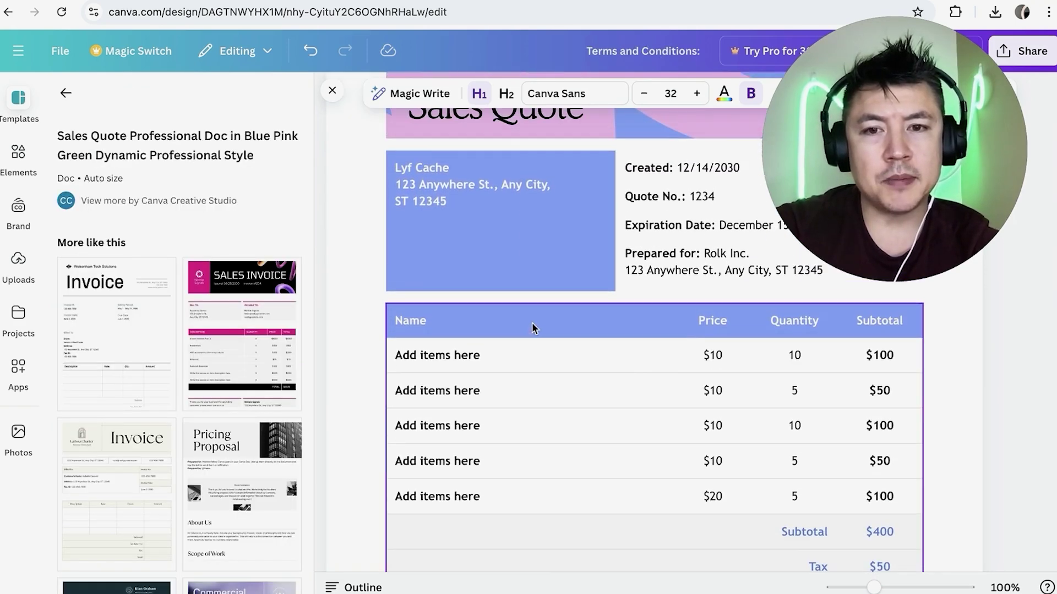
scroll(171, 354, down, 1)
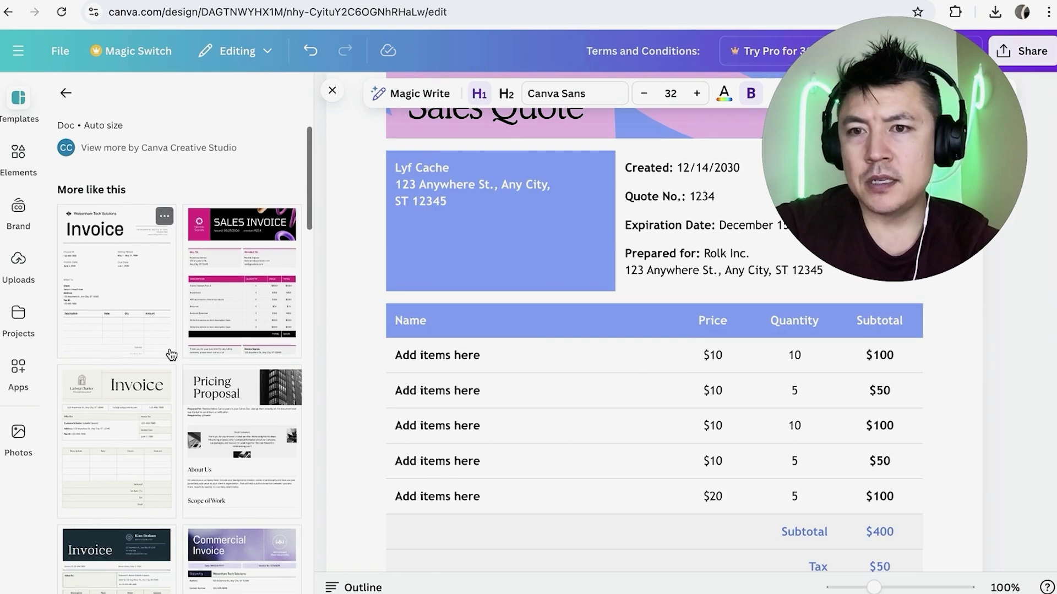
scroll(171, 354, down, 5)
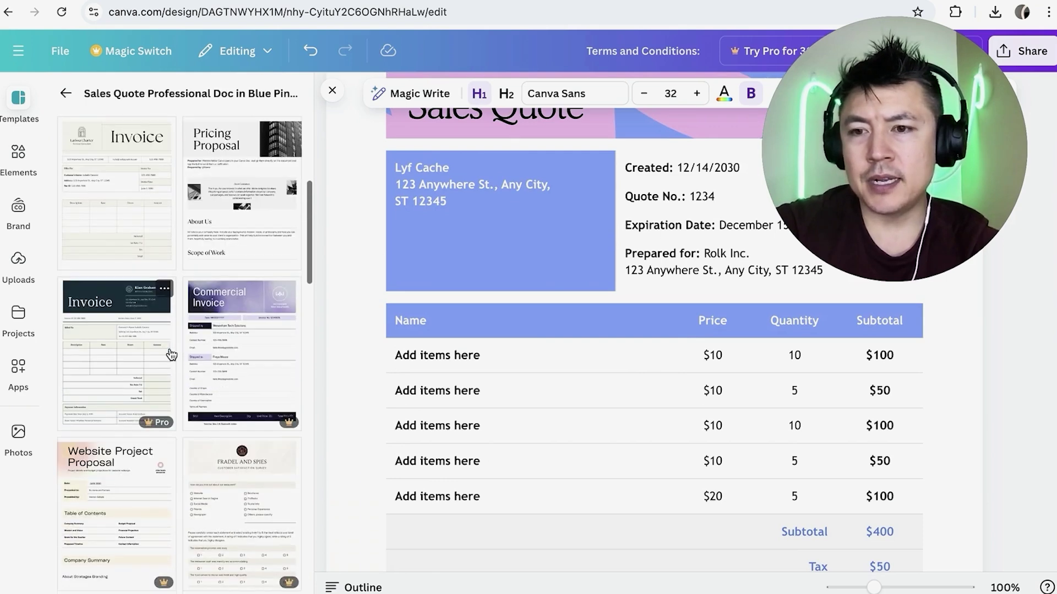
scroll(164, 286, up, 6)
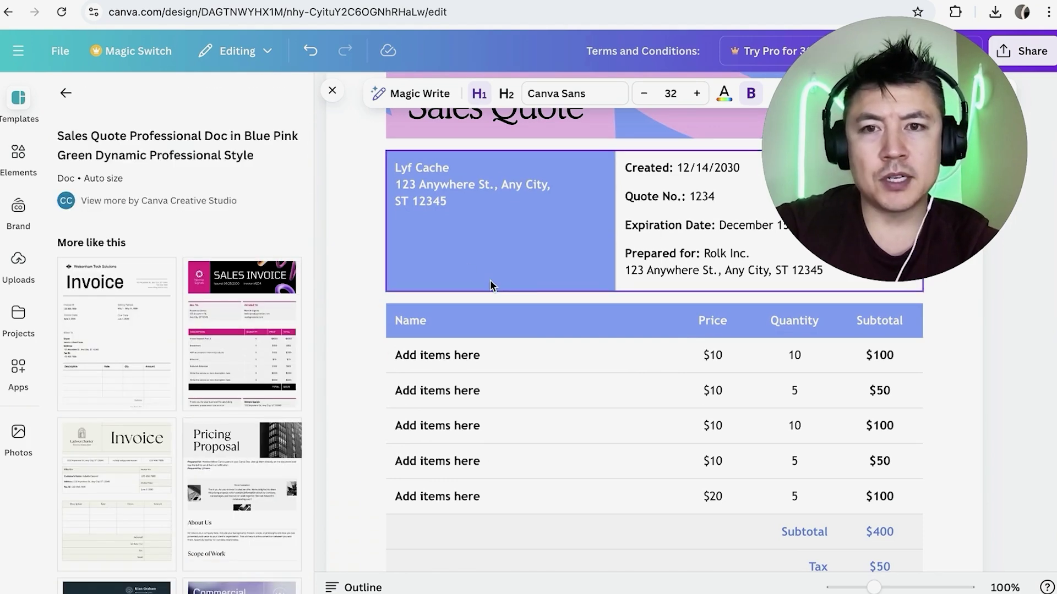
click(332, 90)
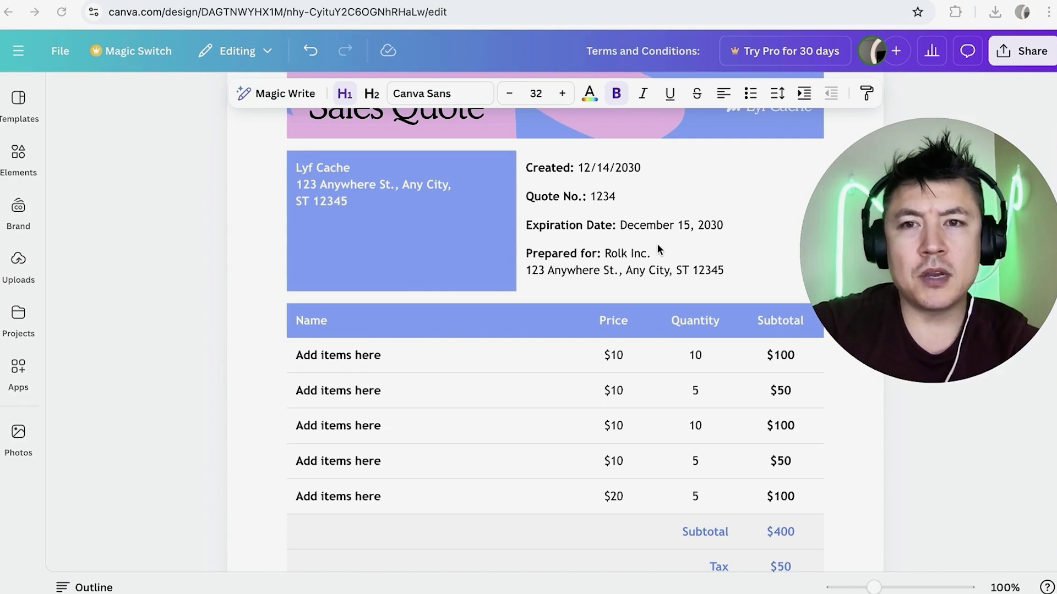
scroll(657, 245, up, 2)
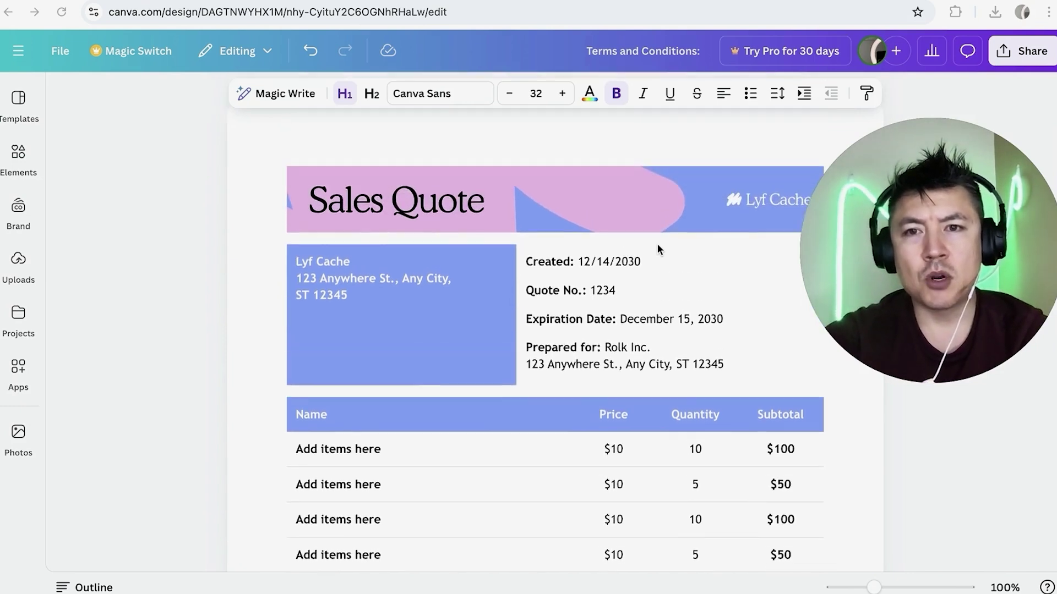
scroll(658, 246, down, 1)
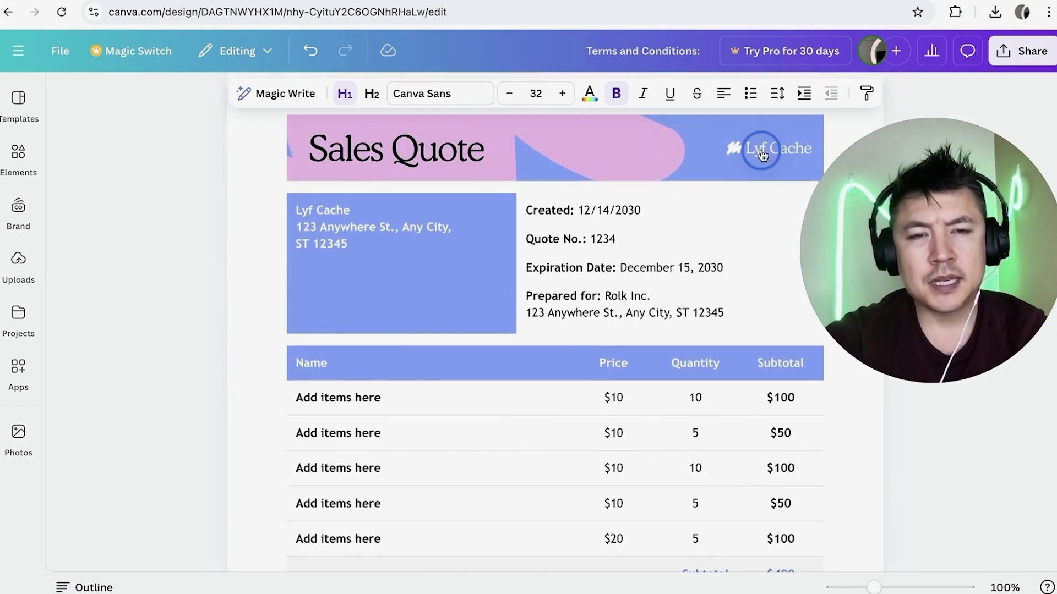
- Update the sender address details and replace 'Cache' in the company name with the sender's name
click(346, 228)
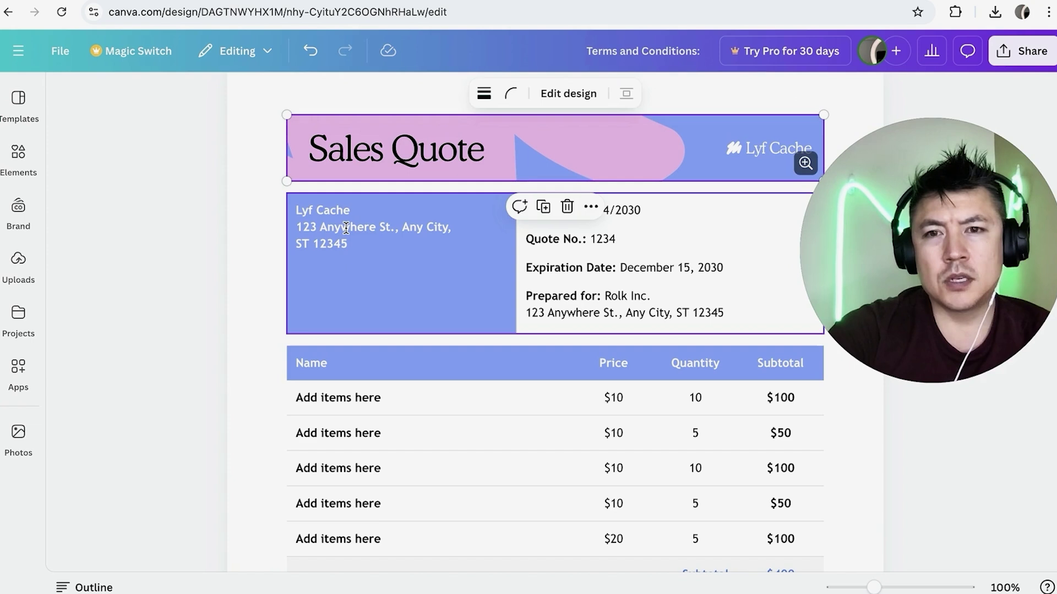
click(345, 227)
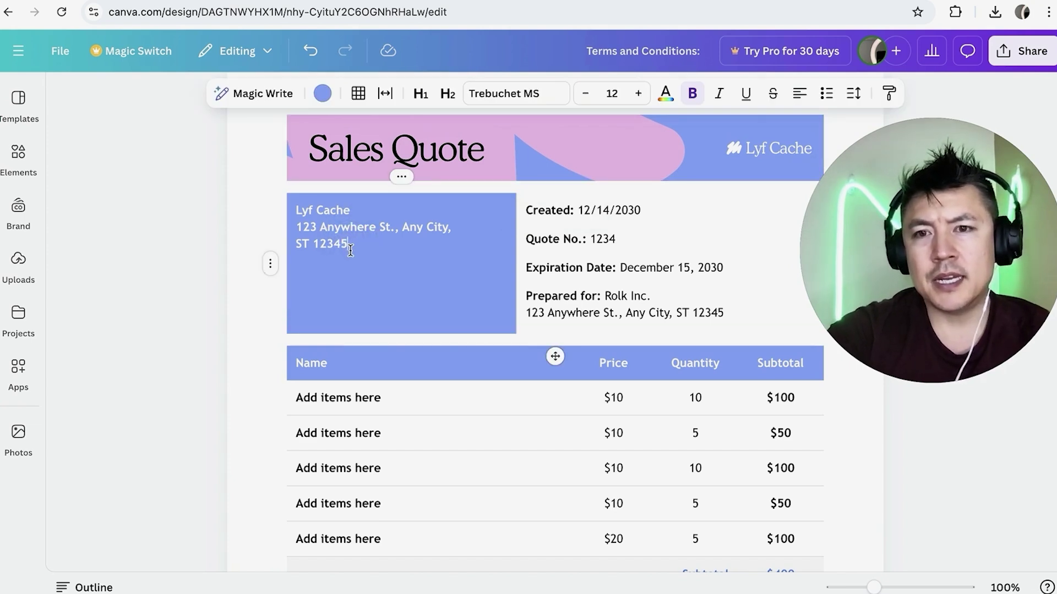
key(BackSpace)
key(BackSpace)
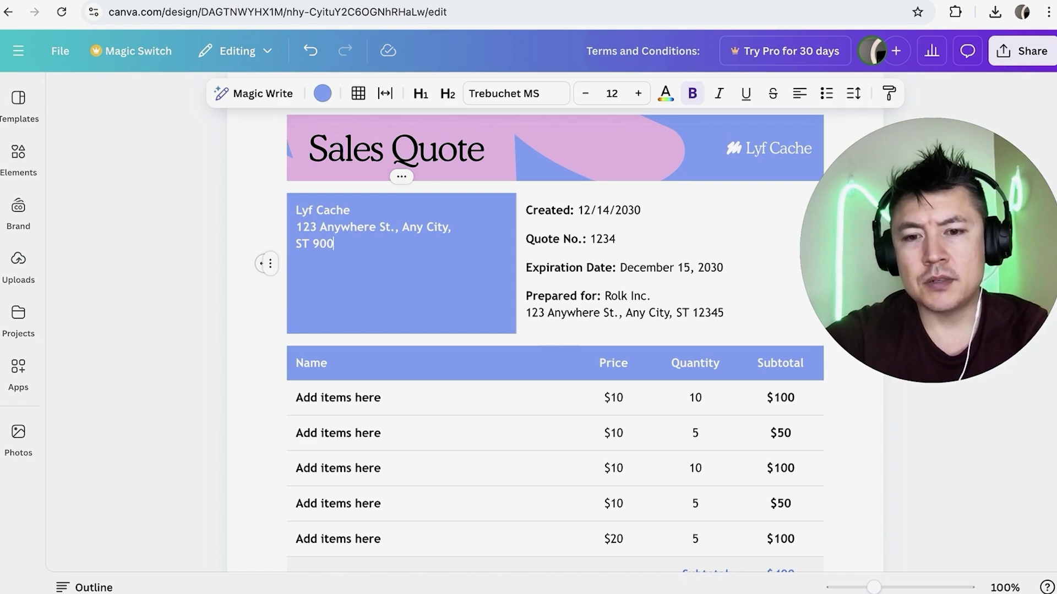
text(06)
drag(431, 226, 402, 226)
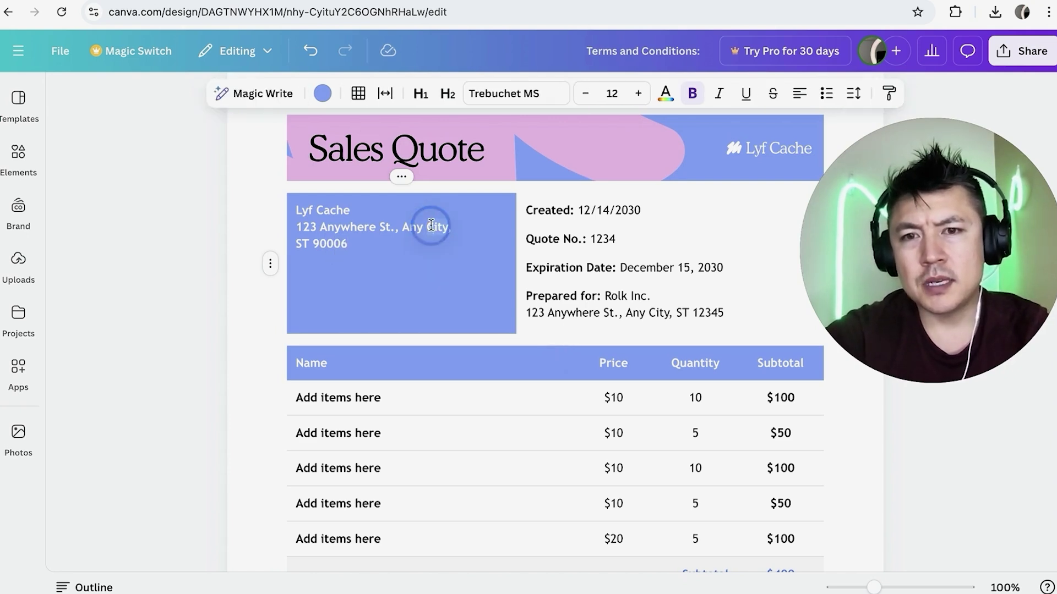
text(California)
double_click(359, 226)
text(Main)
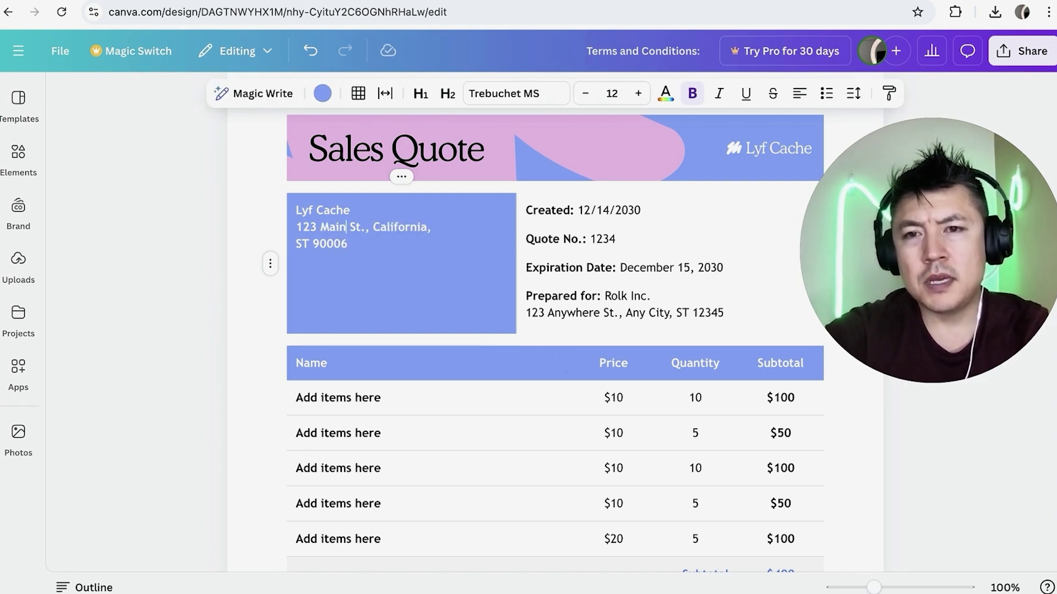
double_click(334, 215)
key(BackSpace)
key(BackSpace)
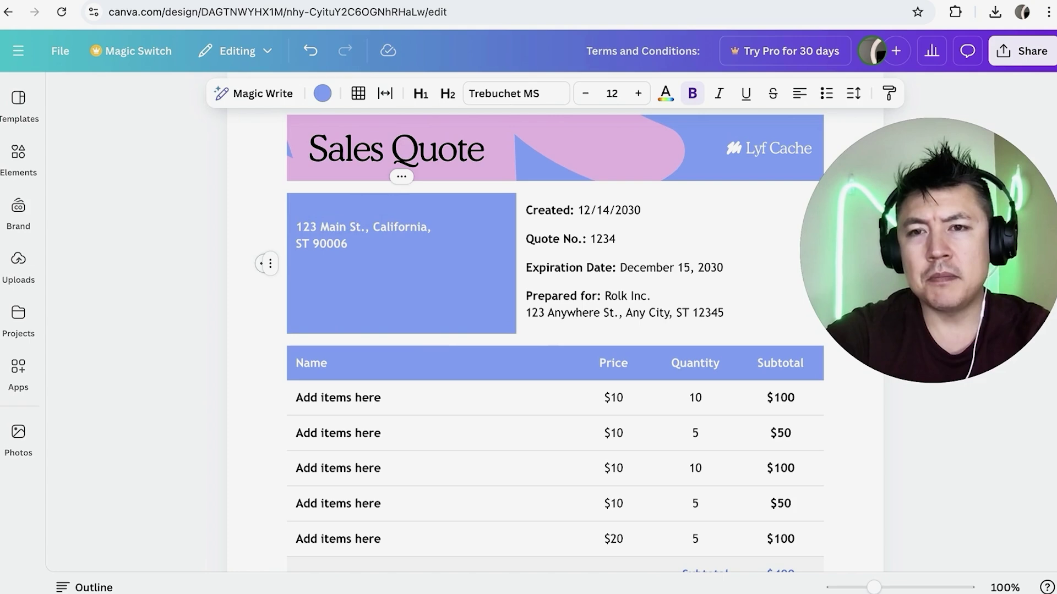
text(MICHAEL)
- Select the first item in the price table, then select the Sales Quote header banner
click(434, 302)
scroll(434, 298, down, 4)
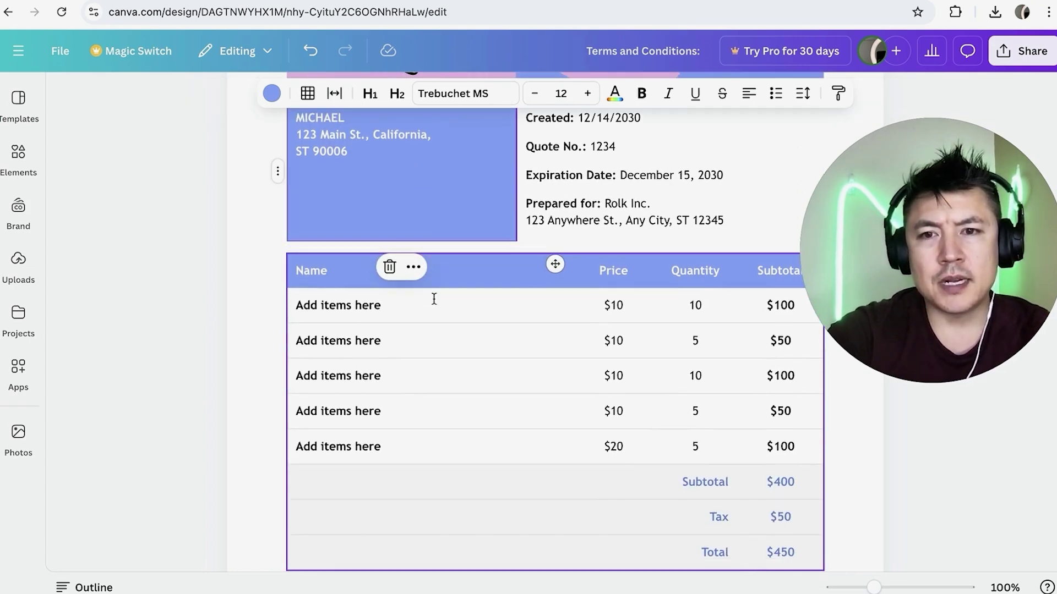
click(312, 305)
double_click(368, 306)
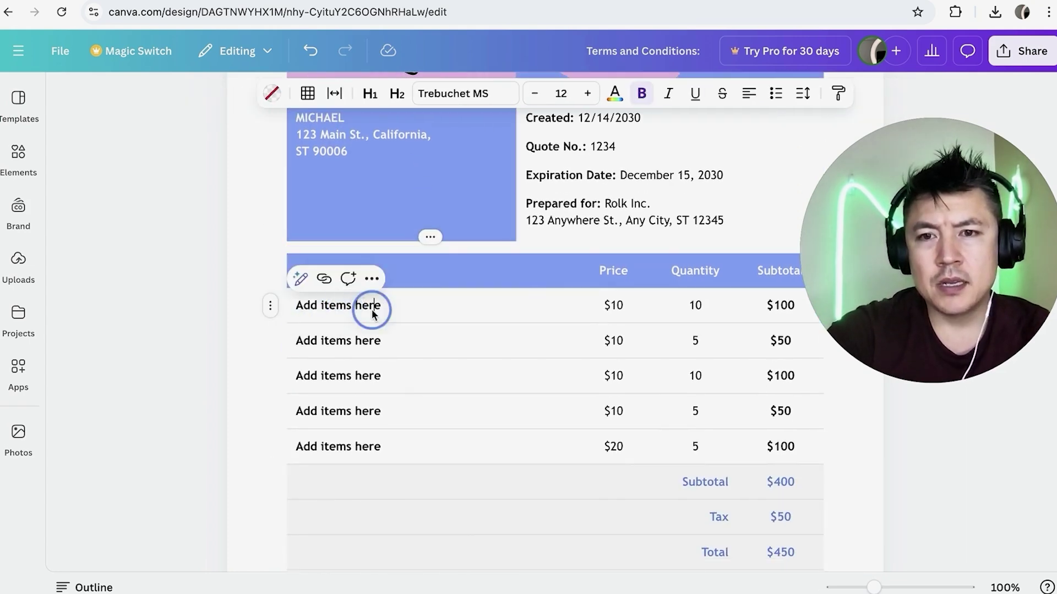
scroll(410, 317, up, 5)
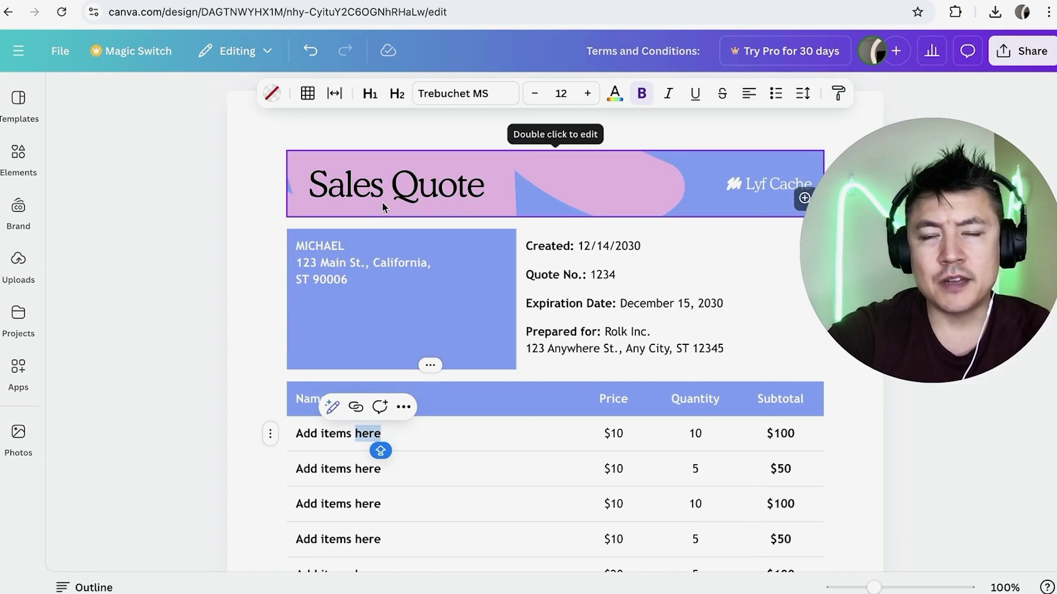
click(366, 202)
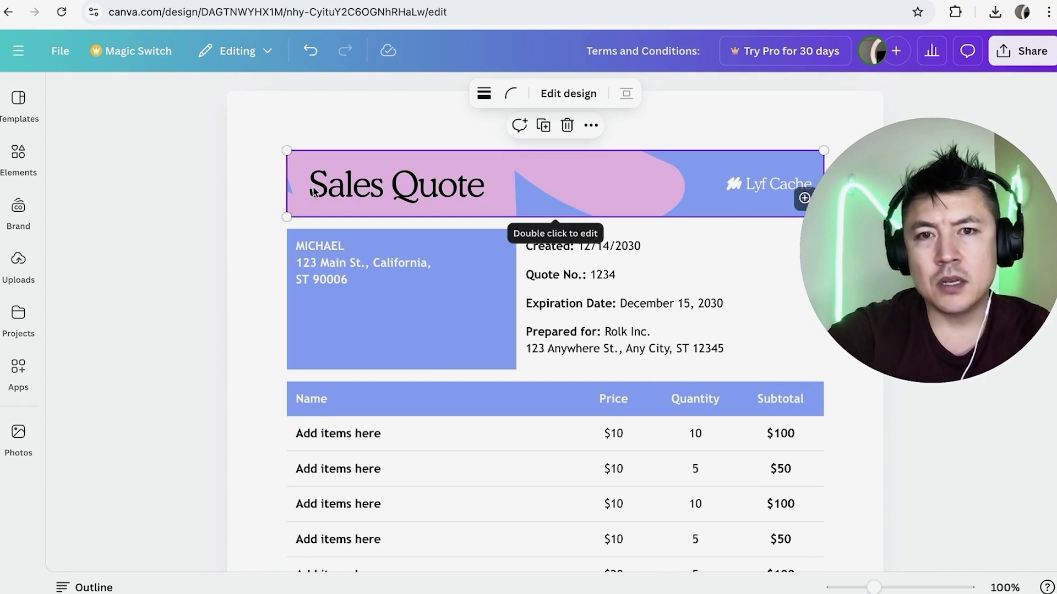
- Delete the Sales Quote header banner and rename the first item to ROOFING REPLACEMENT
click(567, 126)
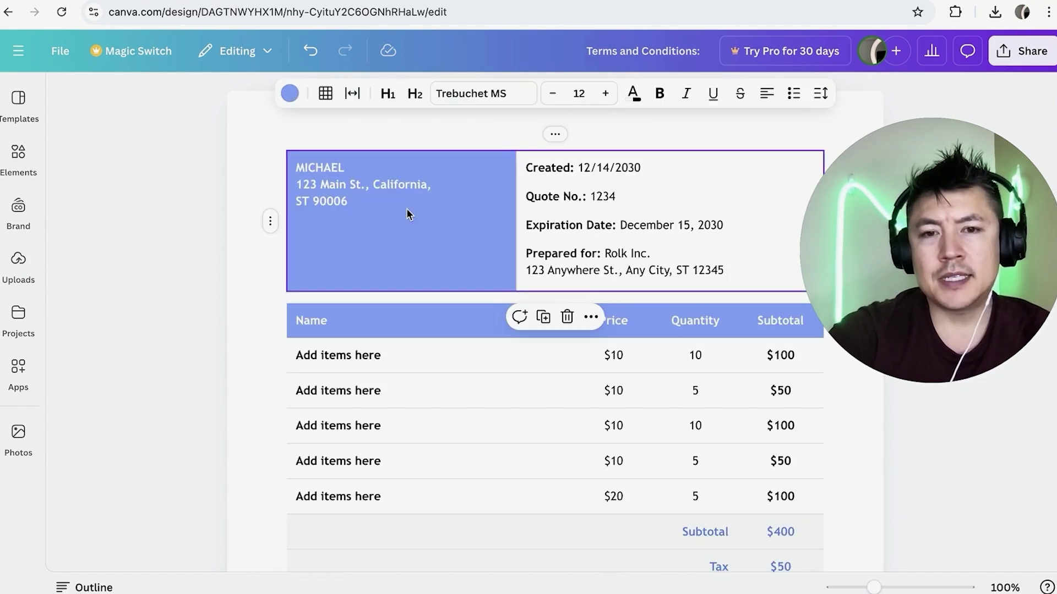
scroll(386, 248, down, 2)
click(350, 292)
double_click(337, 294)
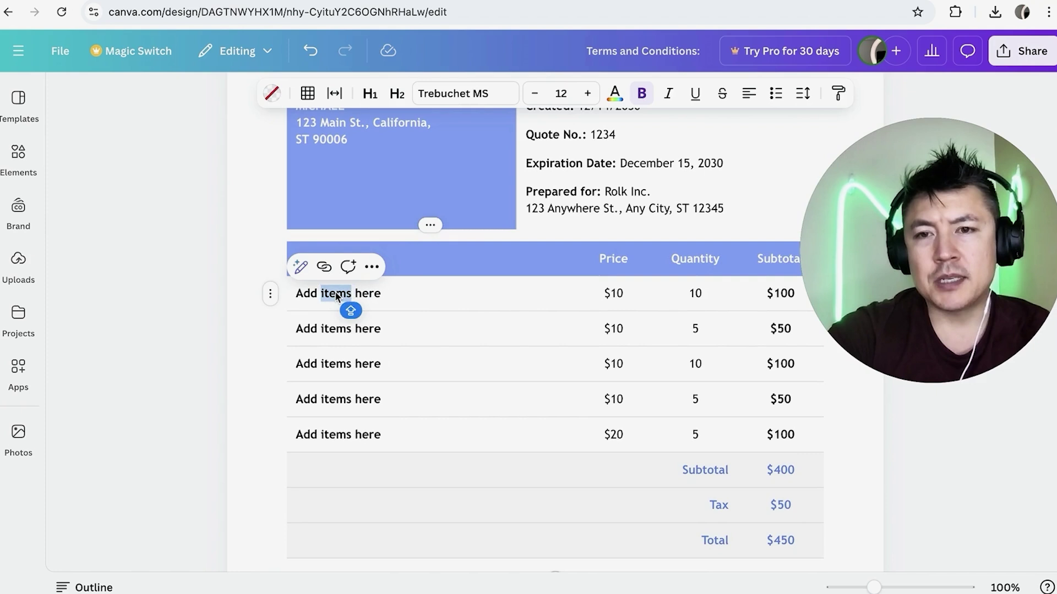
key(BackSpace)
double_click(338, 294)
key(BackSpace)
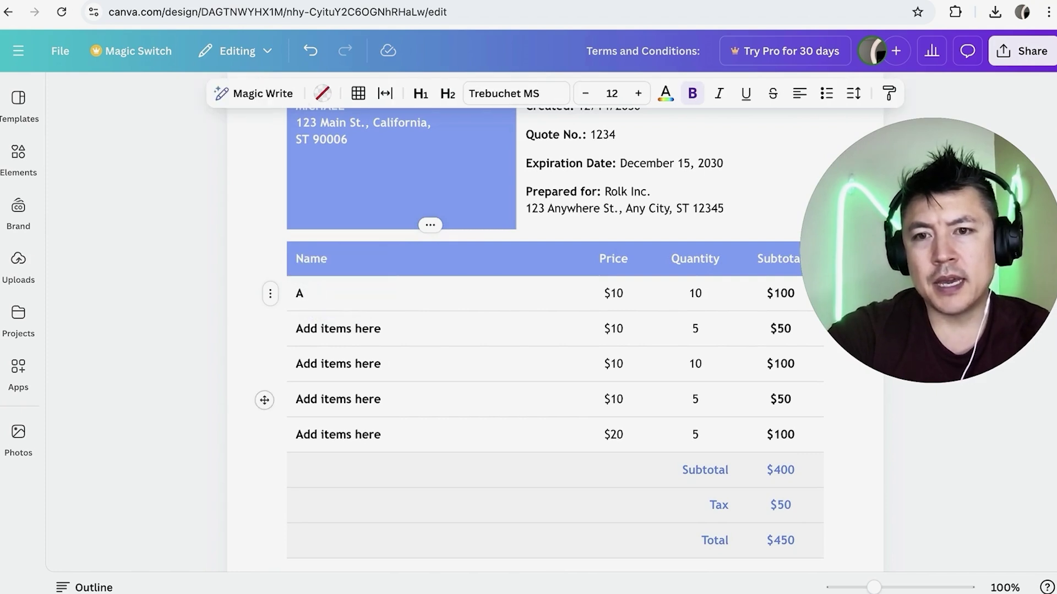
key(BackSpace)
text(ROOFING REPLACEMENT)
- Set the first item's price to $10,000, quantity to 1, and line total to $10000
click(622, 293)
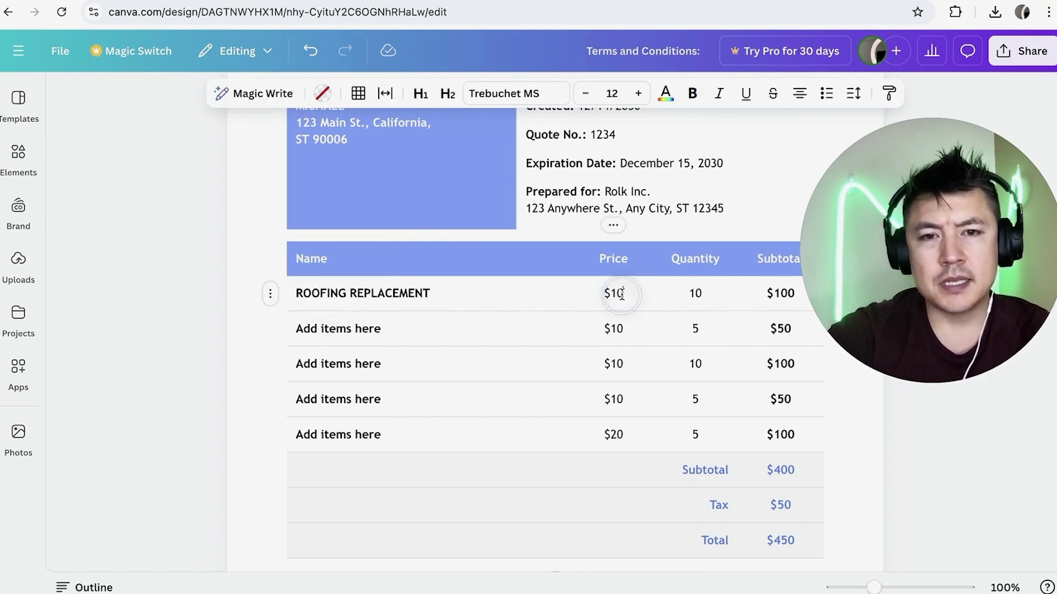
text(,000)
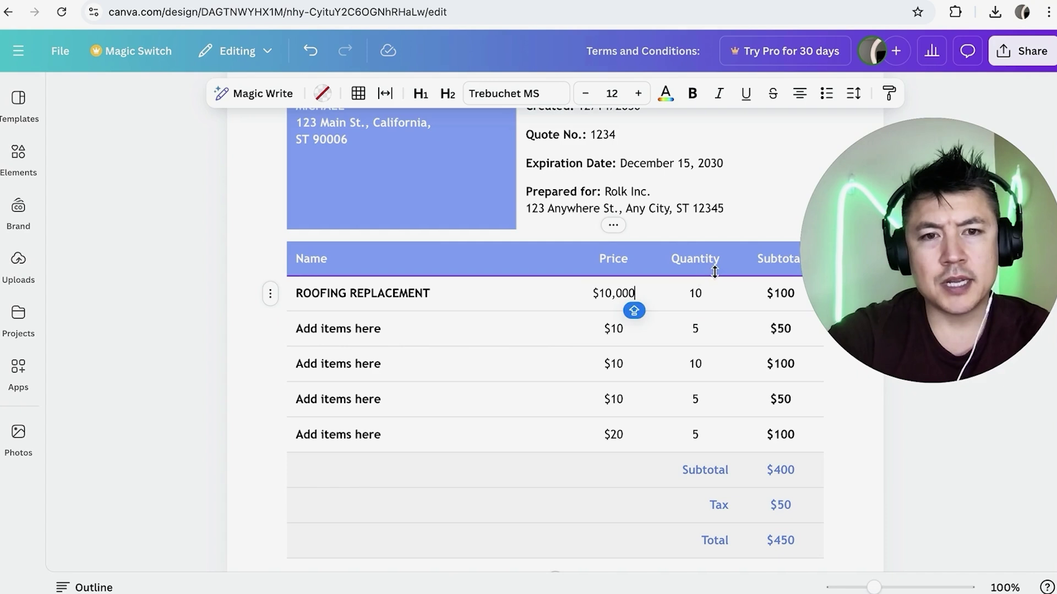
double_click(695, 293)
text(1)
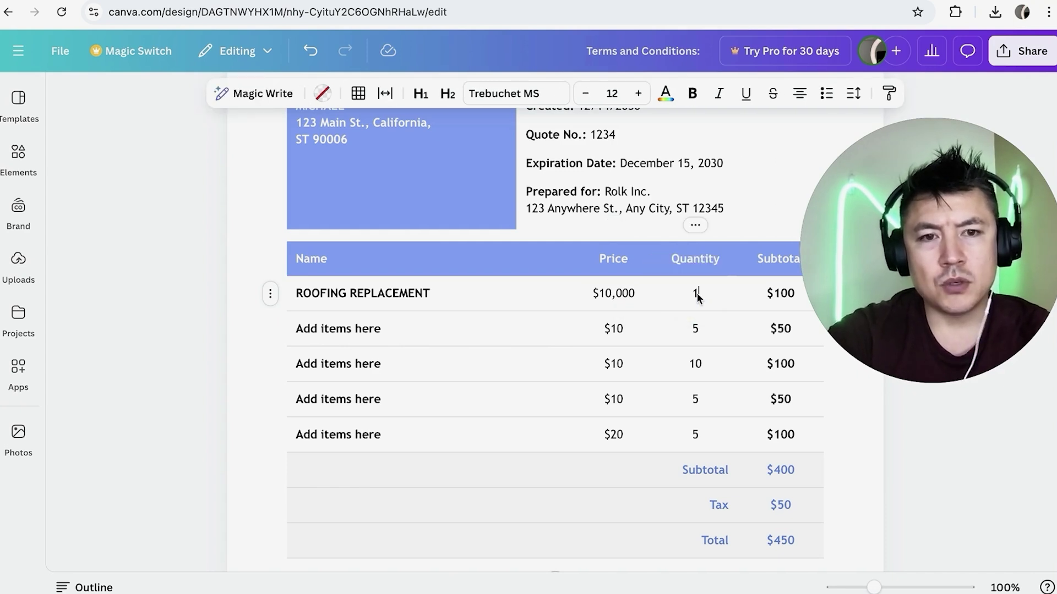
click(778, 295)
text(00)
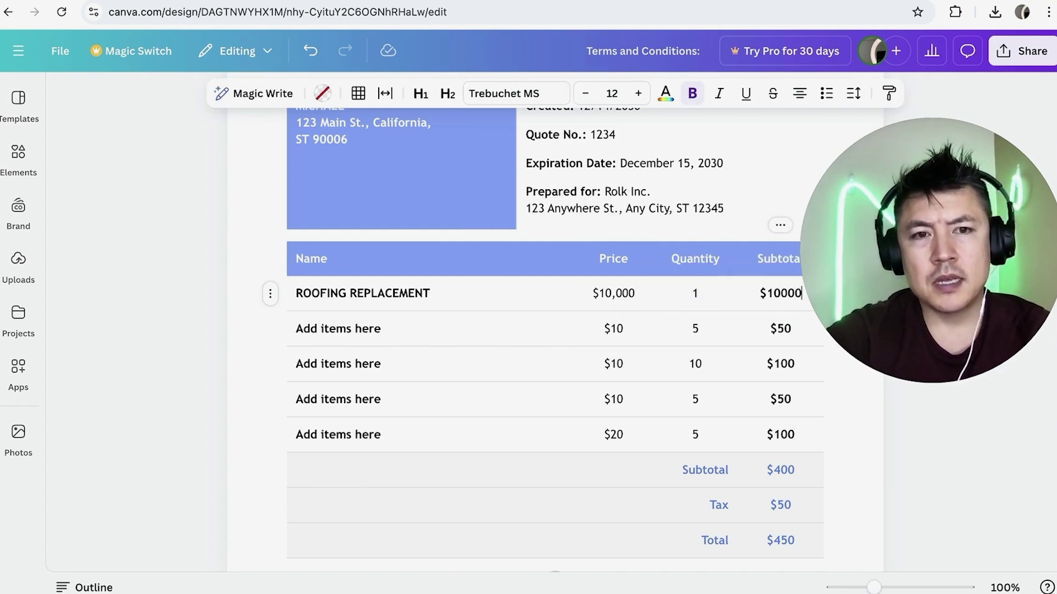
- Delete the other placeholder item rows, leaving only the ROOFING REPLACEMENT line
click(467, 333)
scroll(466, 344, up, 1)
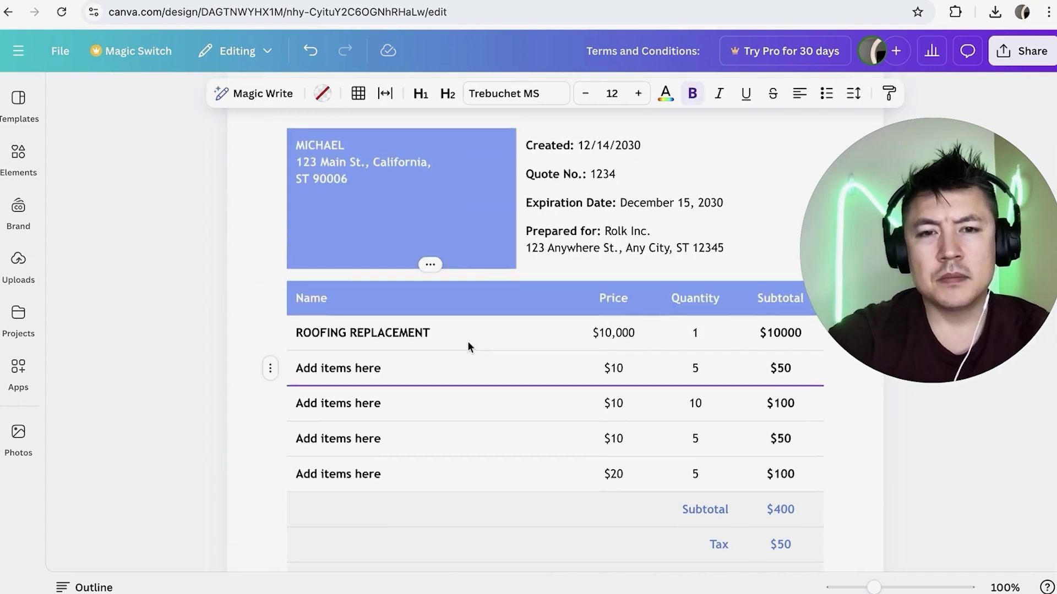
click(356, 474)
scroll(357, 472, down, 2)
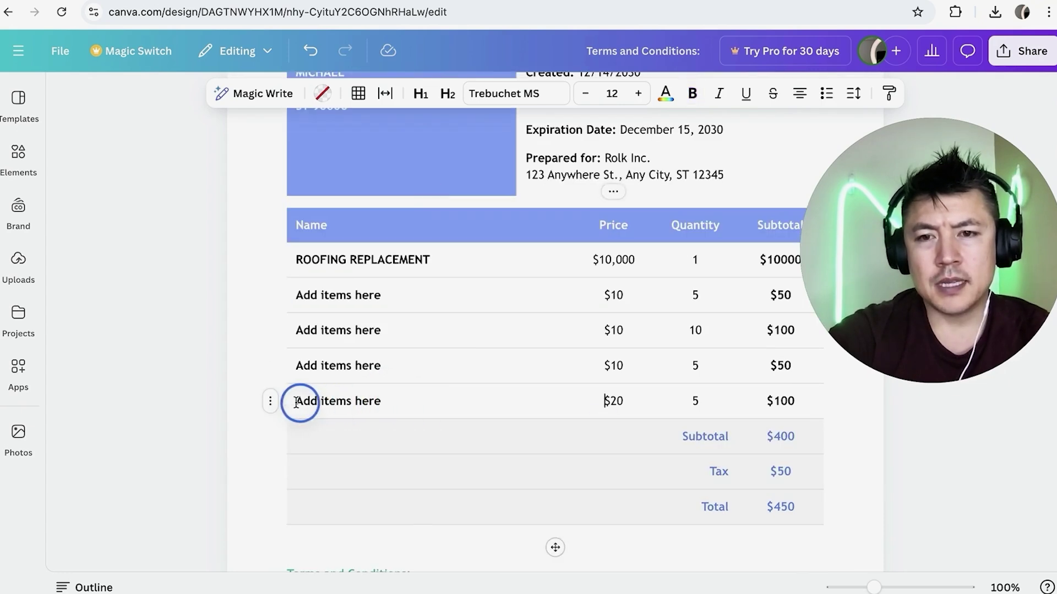
click(270, 404)
click(319, 415)
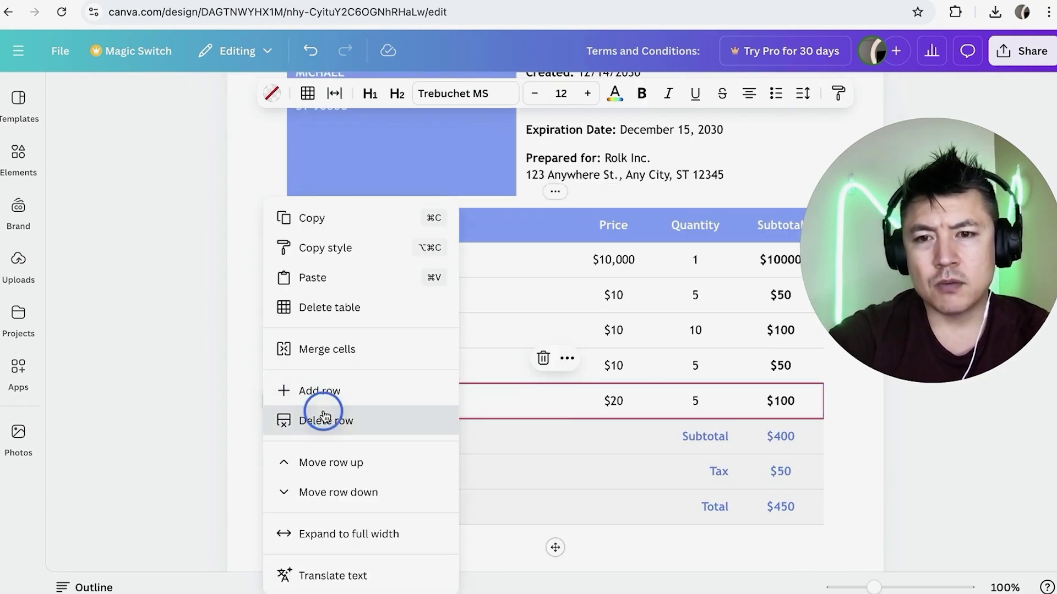
click(365, 418)
right_click(307, 348)
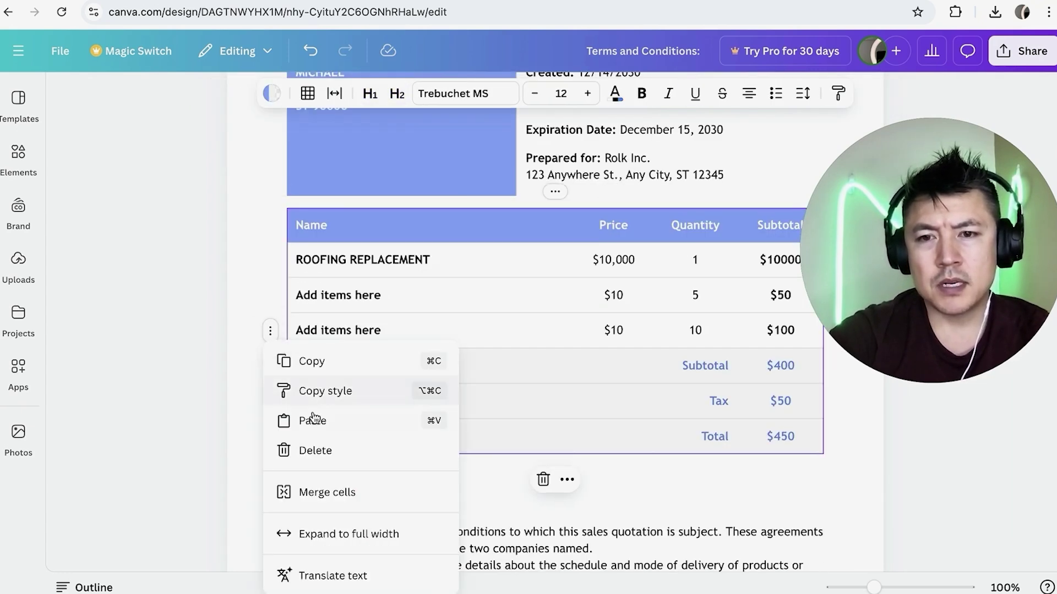
click(337, 460)
click(342, 419)
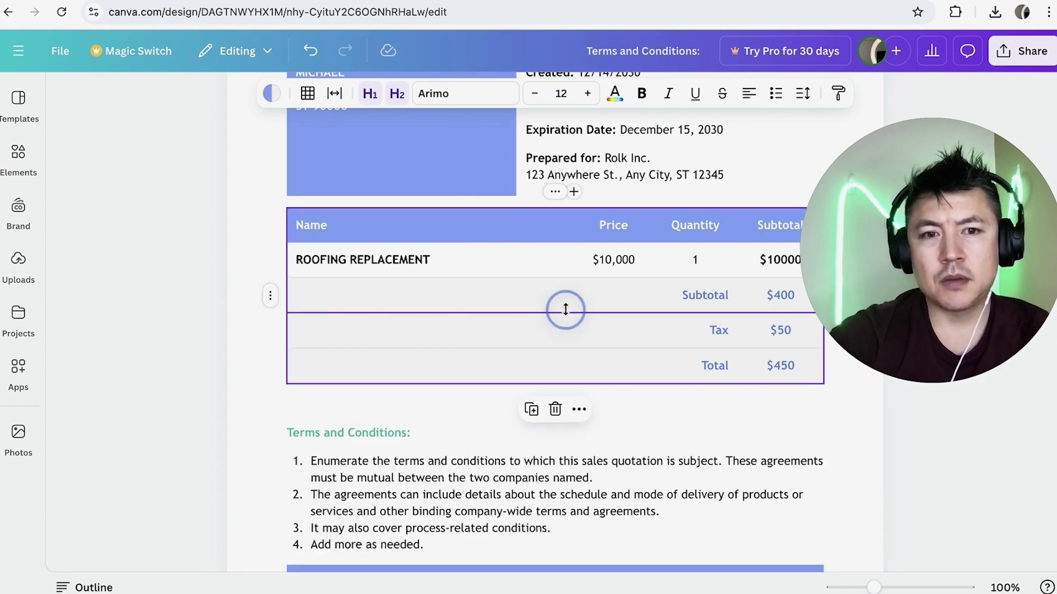
- Set Subtotal to $10000, Tax to $0, and Total to $10000
double_click(780, 295)
text($10000)
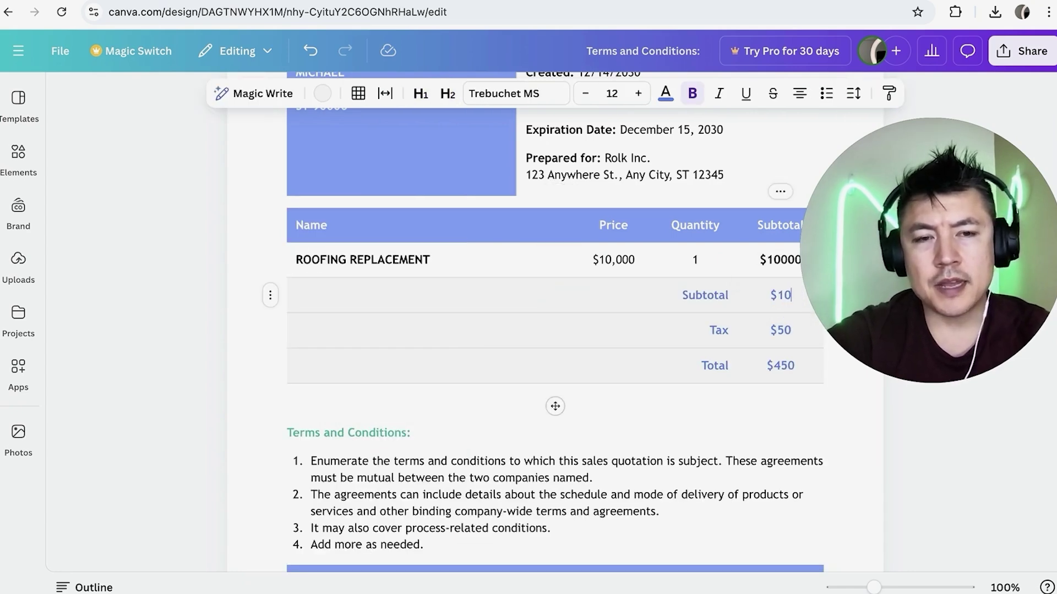
click(793, 339)
double_click(785, 330)
text(000)
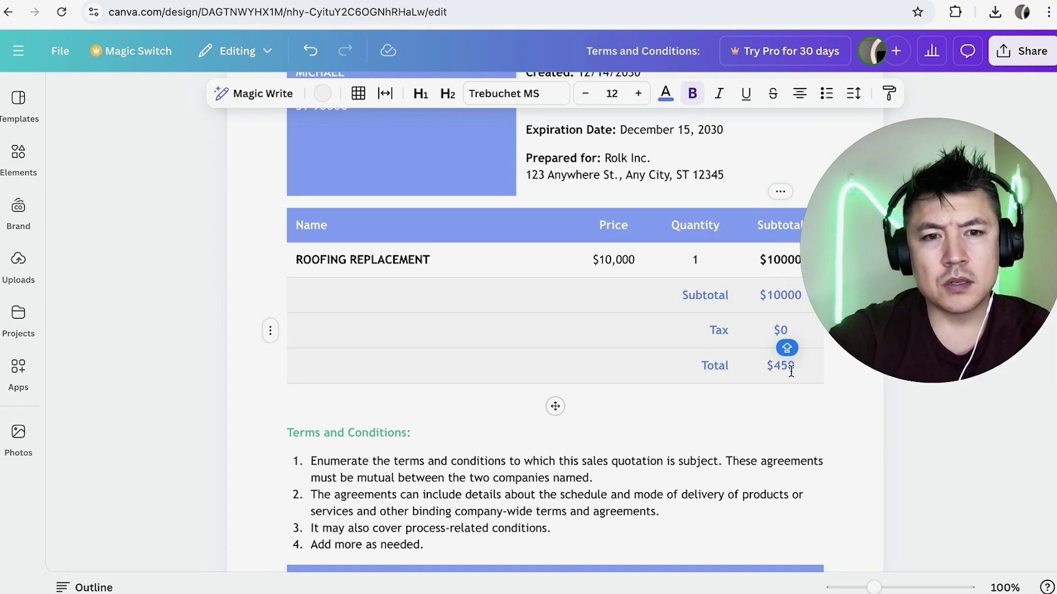
double_click(786, 366)
text($10000)
scroll(472, 413, down, 3)
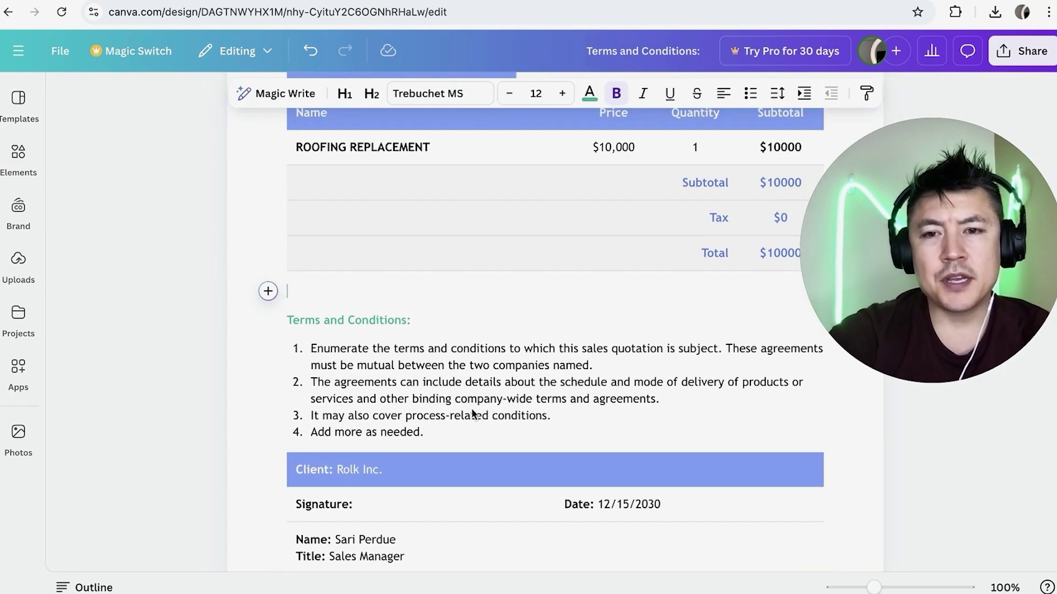
- Replace the signer's first name, delete the surname, and shorten the title to Manager
scroll(436, 248, down, 2)
scroll(437, 246, up, 1)
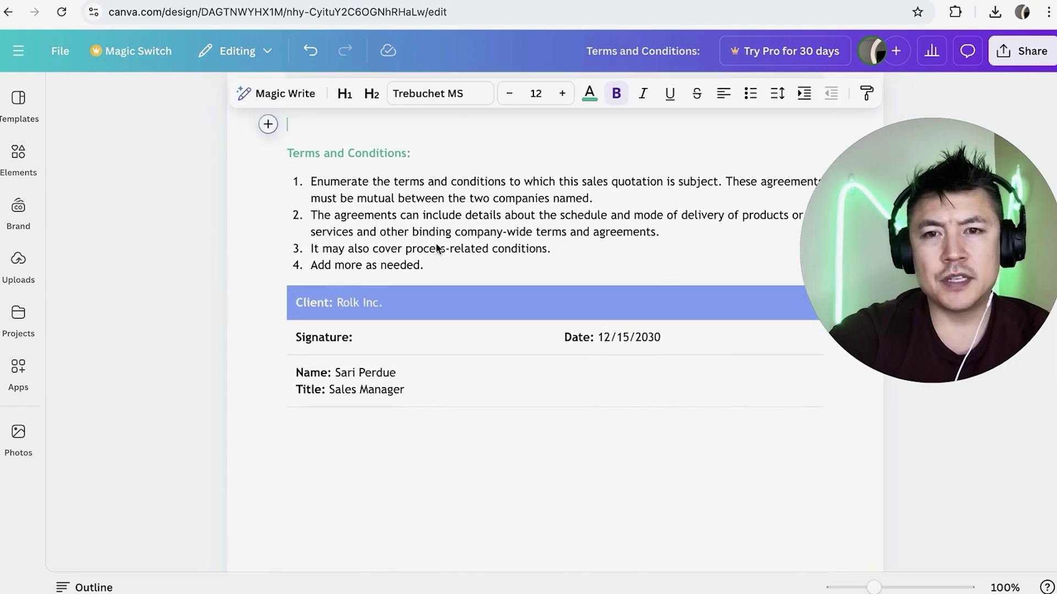
click(436, 328)
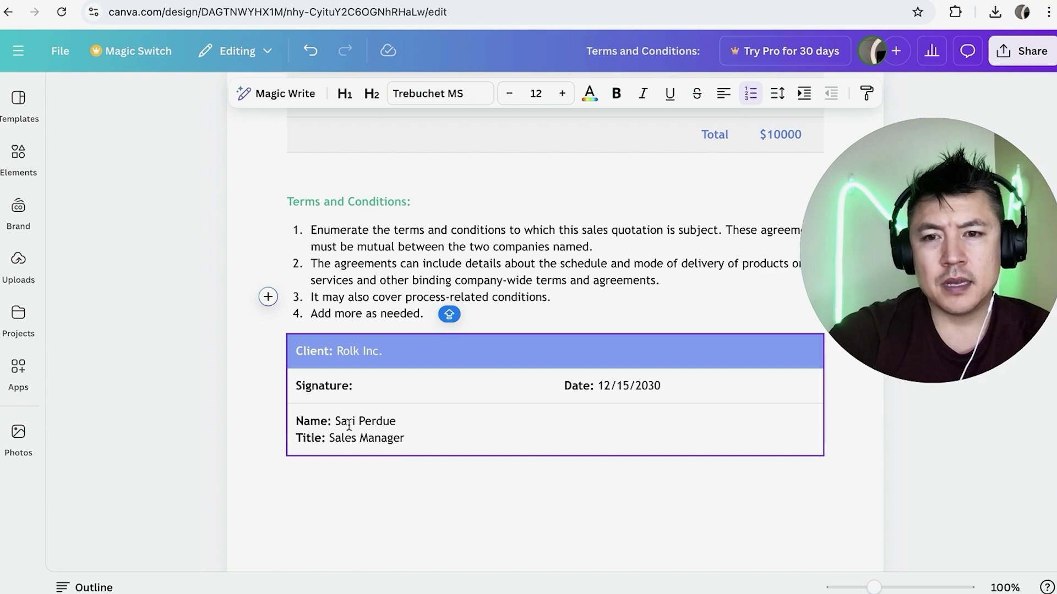
double_click(346, 422)
text(ANTHONY)
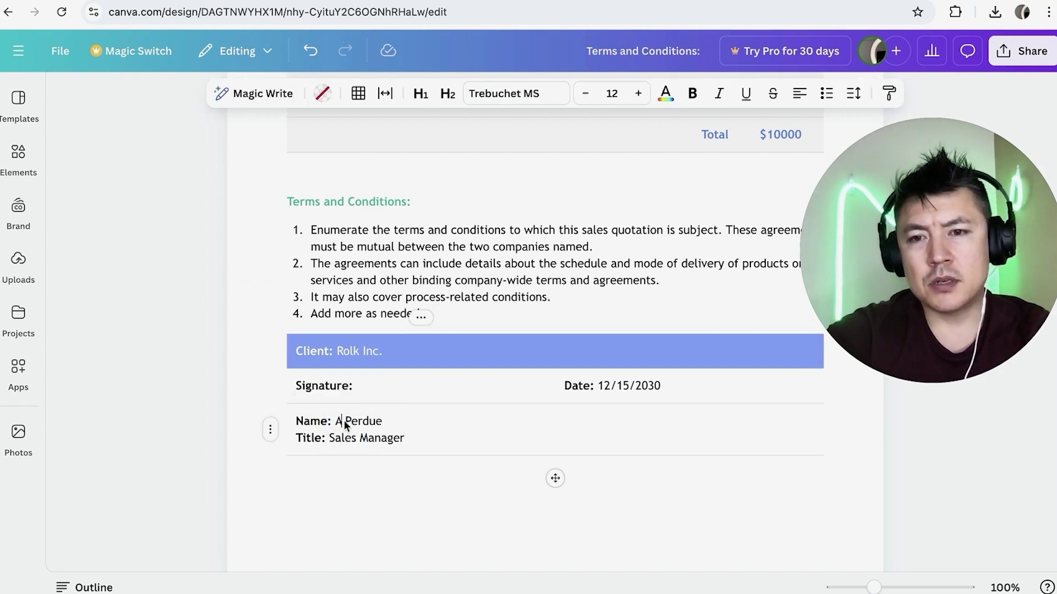
key(shift+End)
key(Delete)
double_click(341, 438)
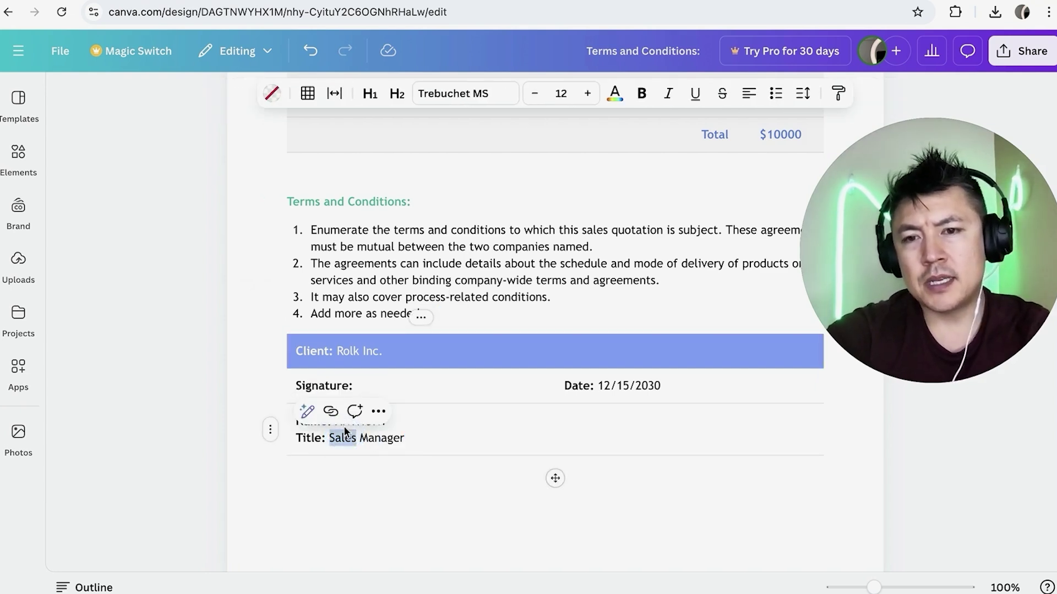
key(BackSpace)
- Change the signature date's year so it reads 12/15/2024
click(660, 385)
key(BackSpace)
key(BackSpace)
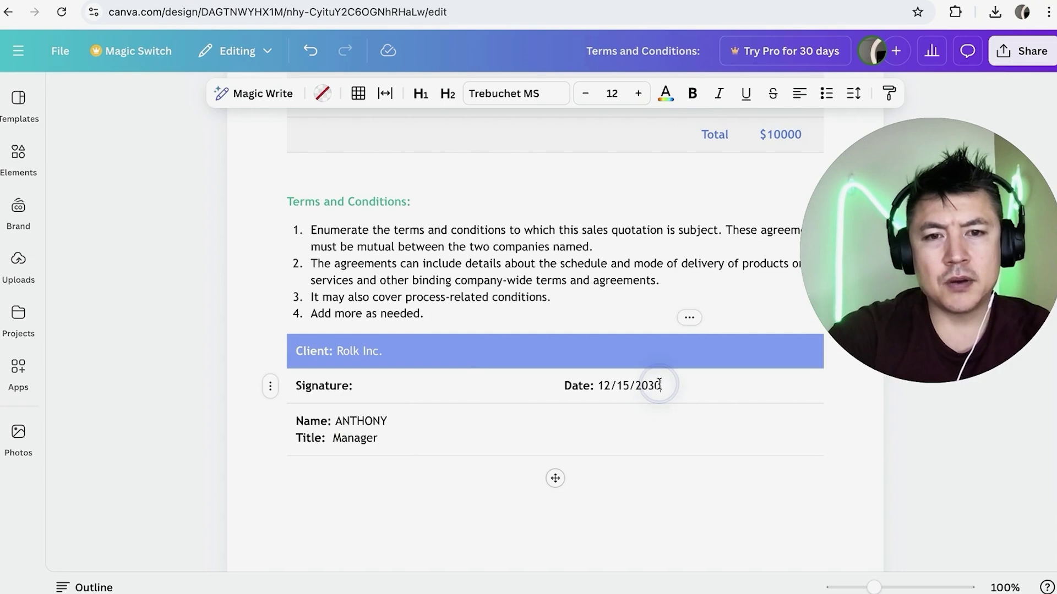
text(24)
scroll(501, 399, up, 7)
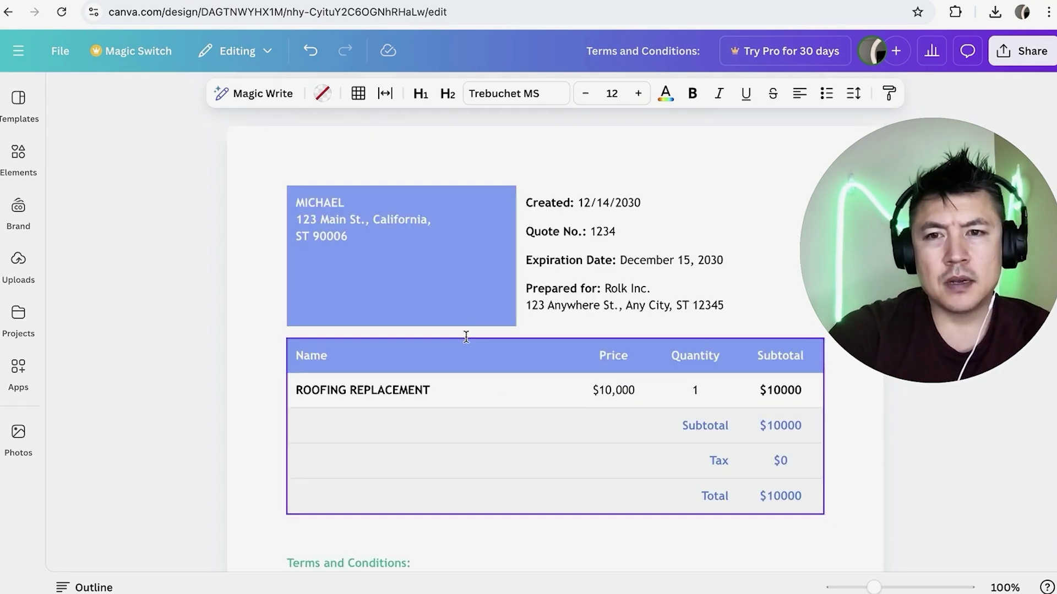
scroll(472, 252, down, 3)
scroll(471, 250, up, 4)
scroll(472, 254, down, 1)
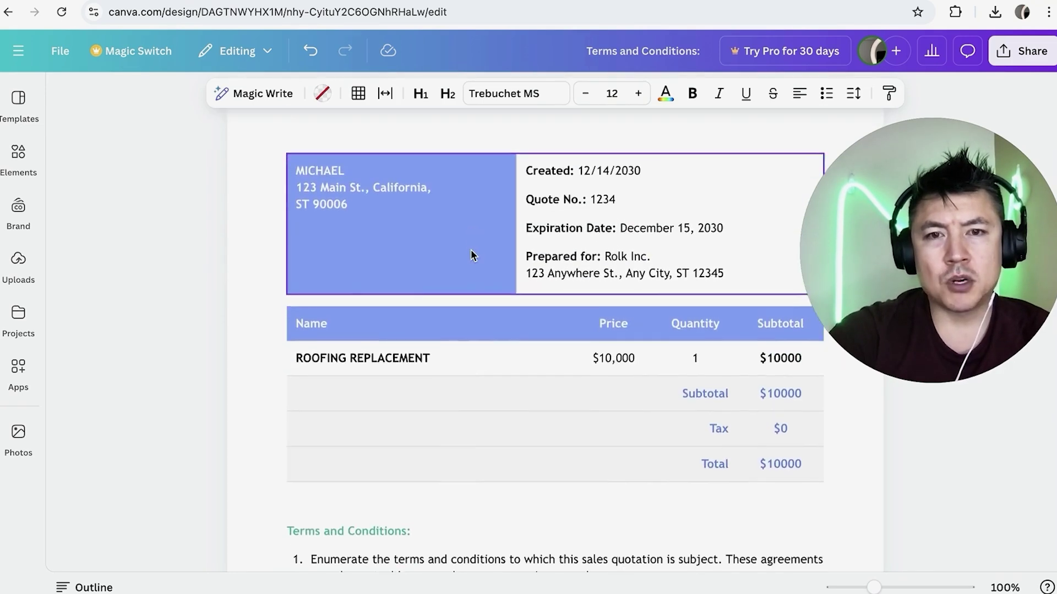
scroll(472, 255, up, 1)
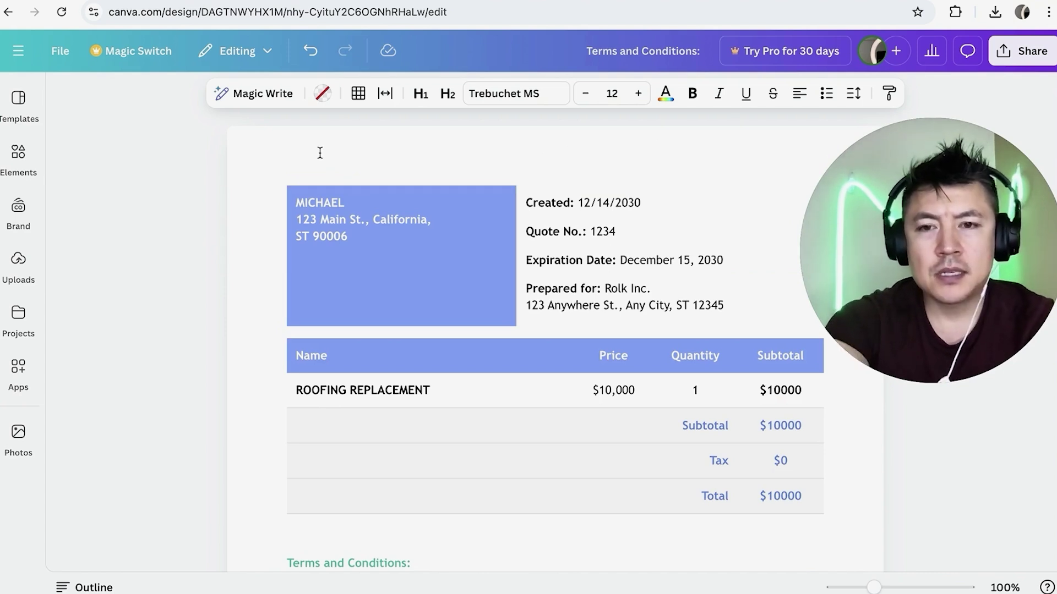
- Place the dollar-bill icon from Elements' Recently used and move it above the blue address block
mouse_move(804, 277)
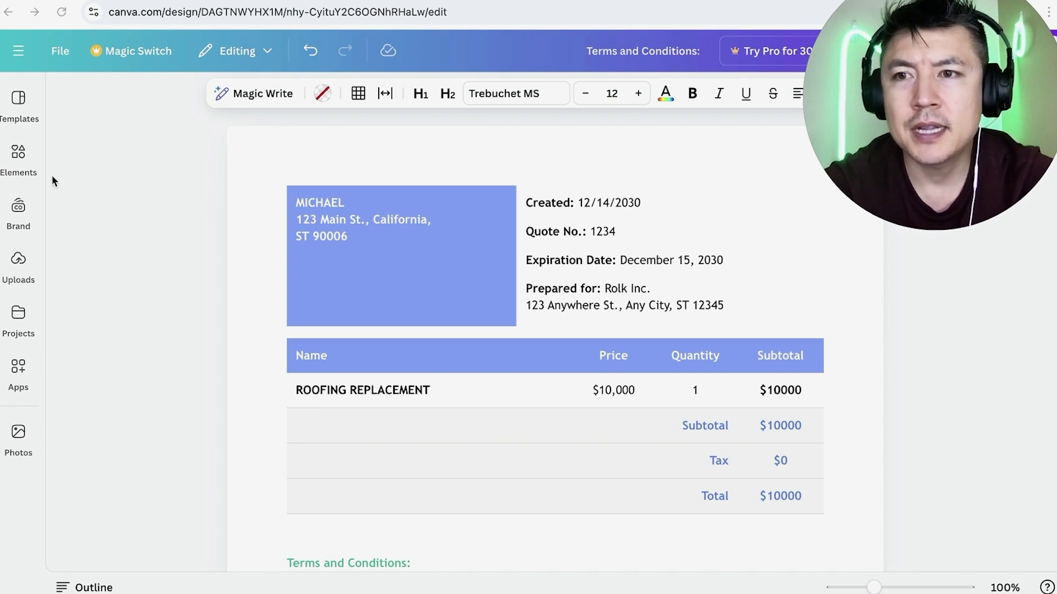
click(18, 157)
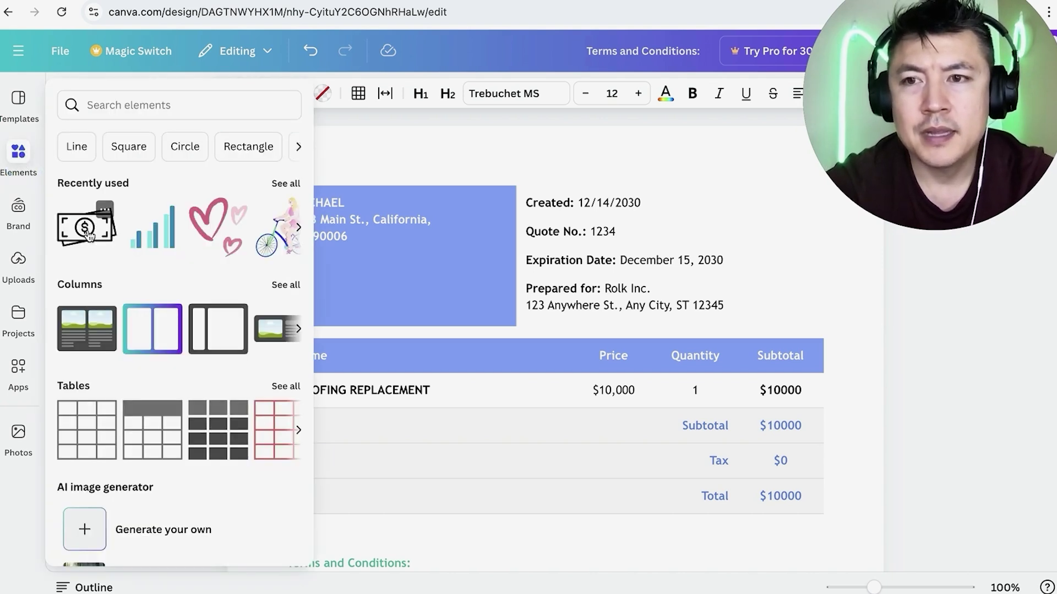
drag(81, 230, 737, 229)
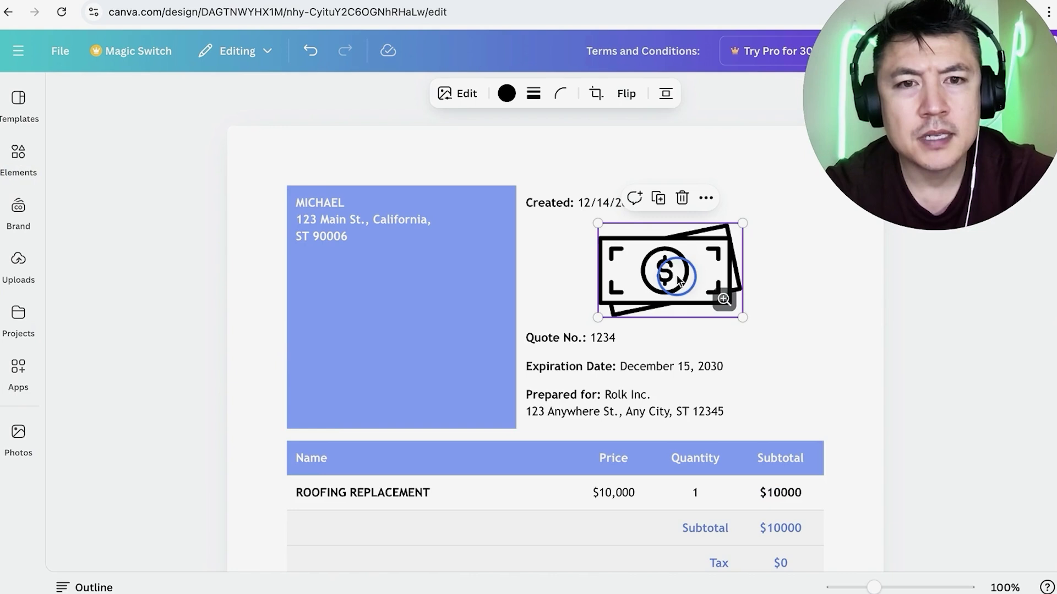
drag(688, 275, 639, 262)
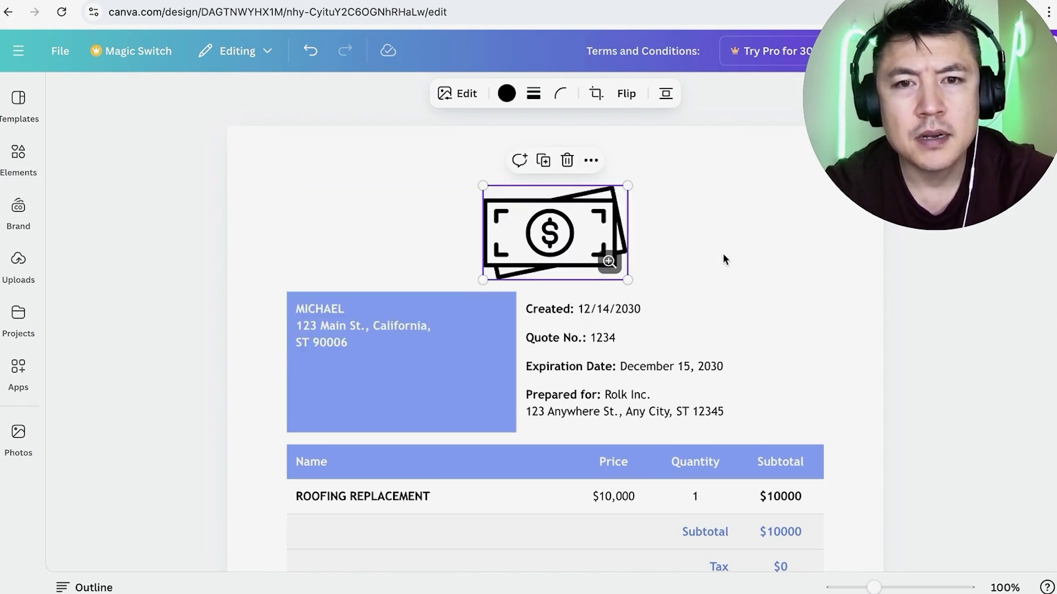
scroll(722, 259, down, 1)
scroll(722, 253, up, 1)
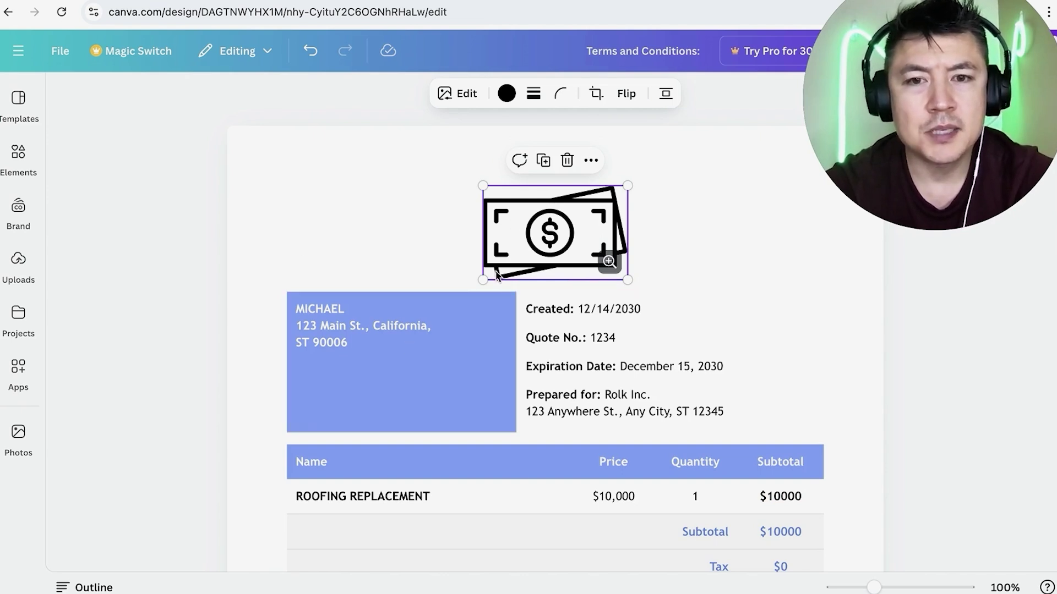
scroll(509, 404, down, 2)
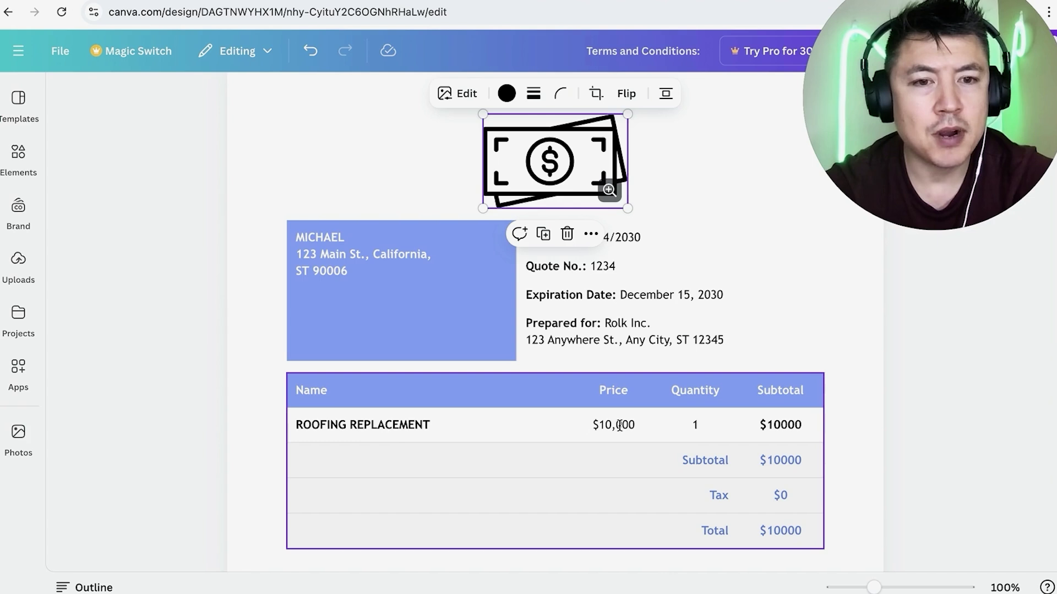
scroll(406, 388, down, 3)
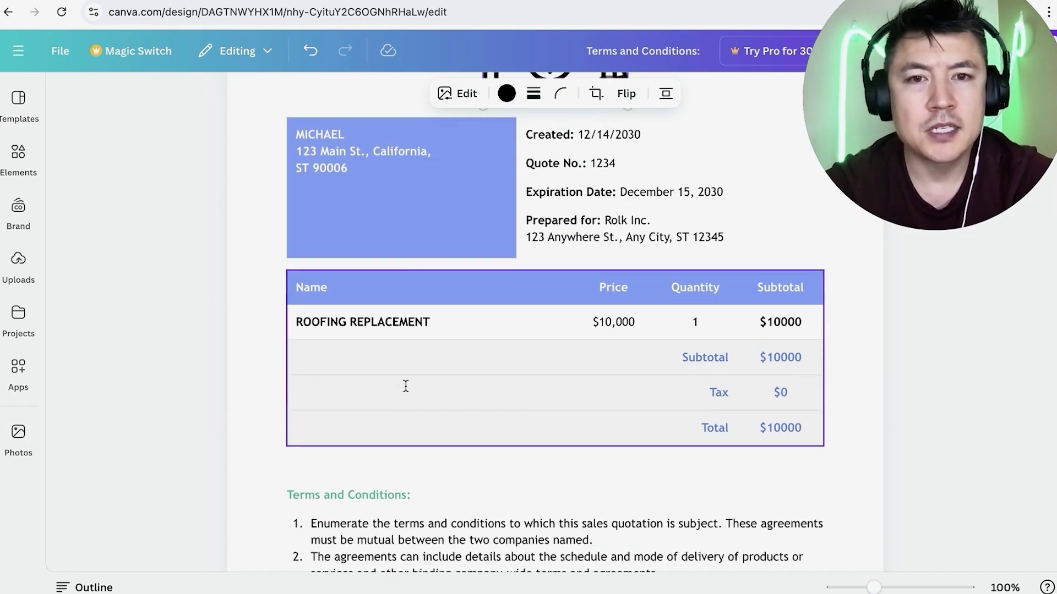
scroll(406, 388, up, 5)
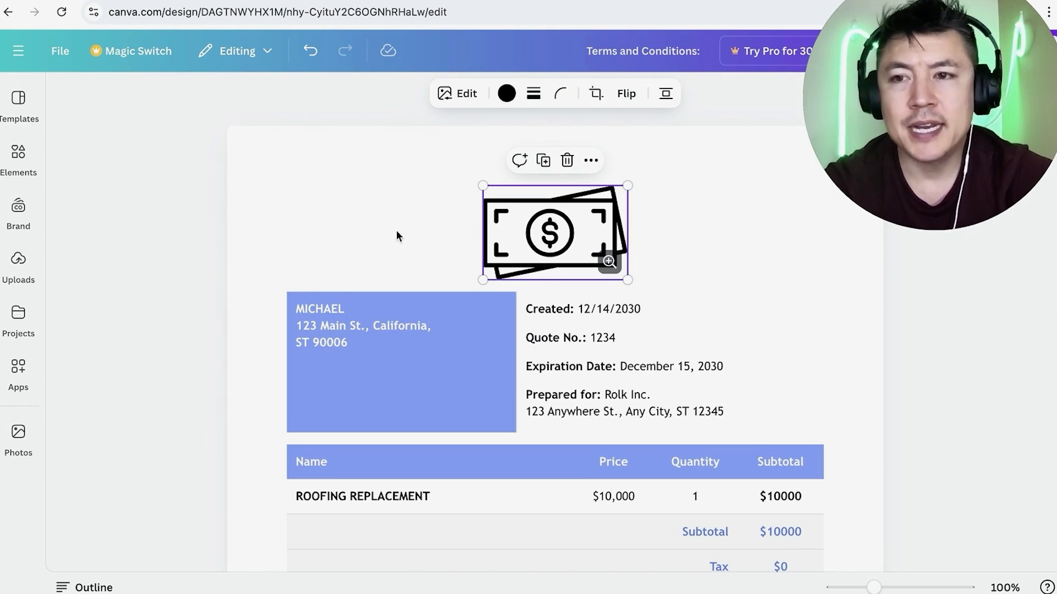
- Add the uploaded balcony photo to the page and shrink it by its corner handle
click(20, 263)
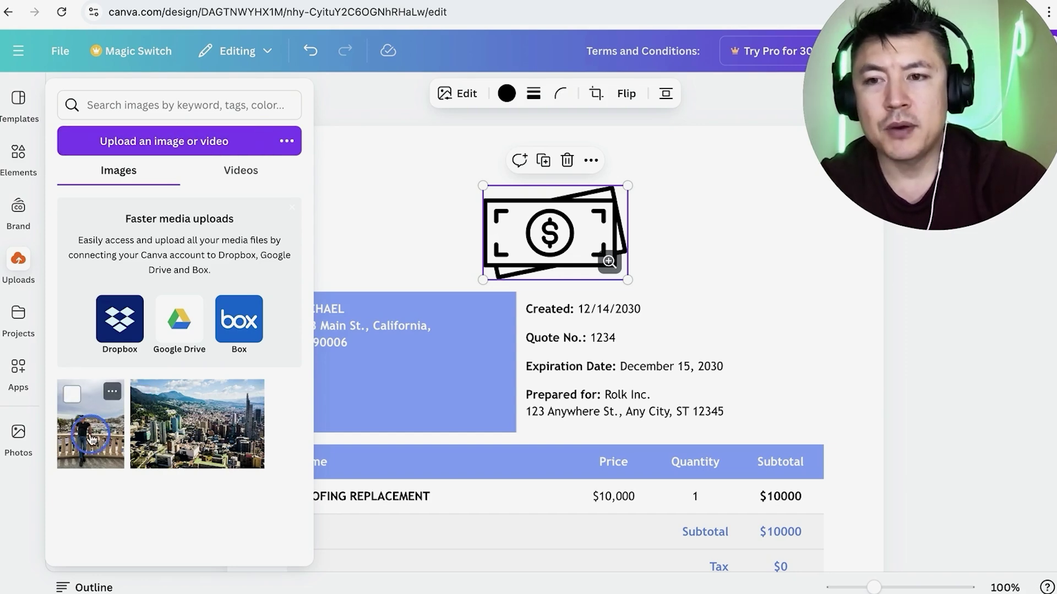
drag(94, 439, 331, 227)
scroll(474, 344, up, 5)
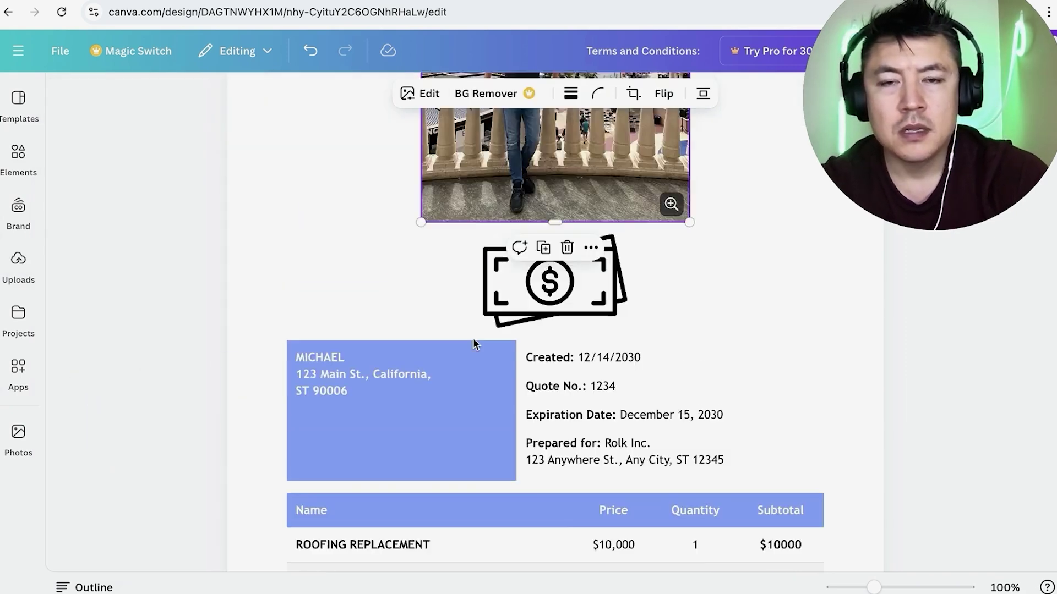
scroll(474, 344, down, 4)
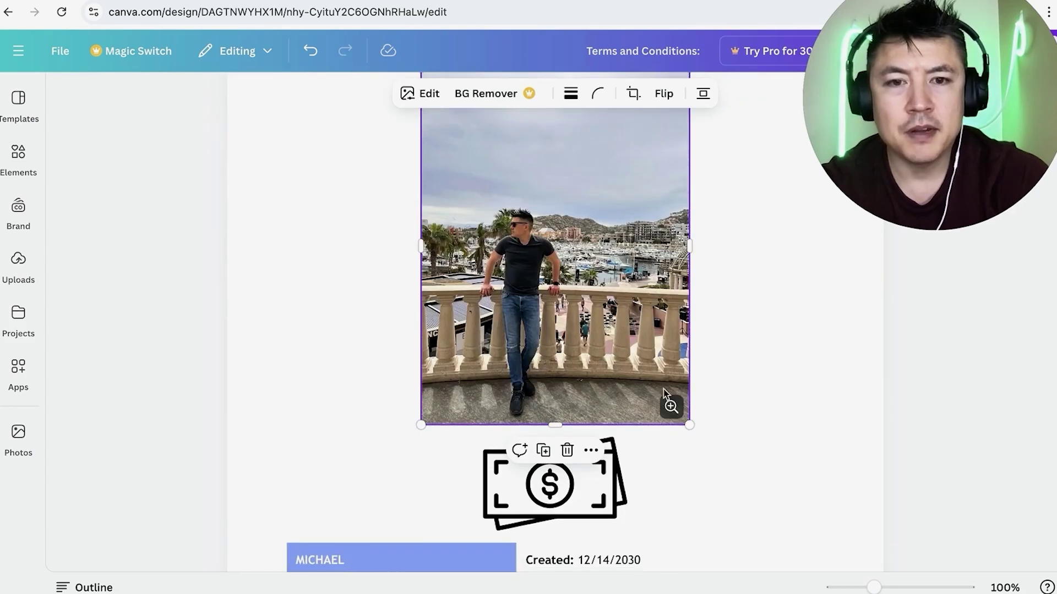
drag(688, 423, 608, 208)
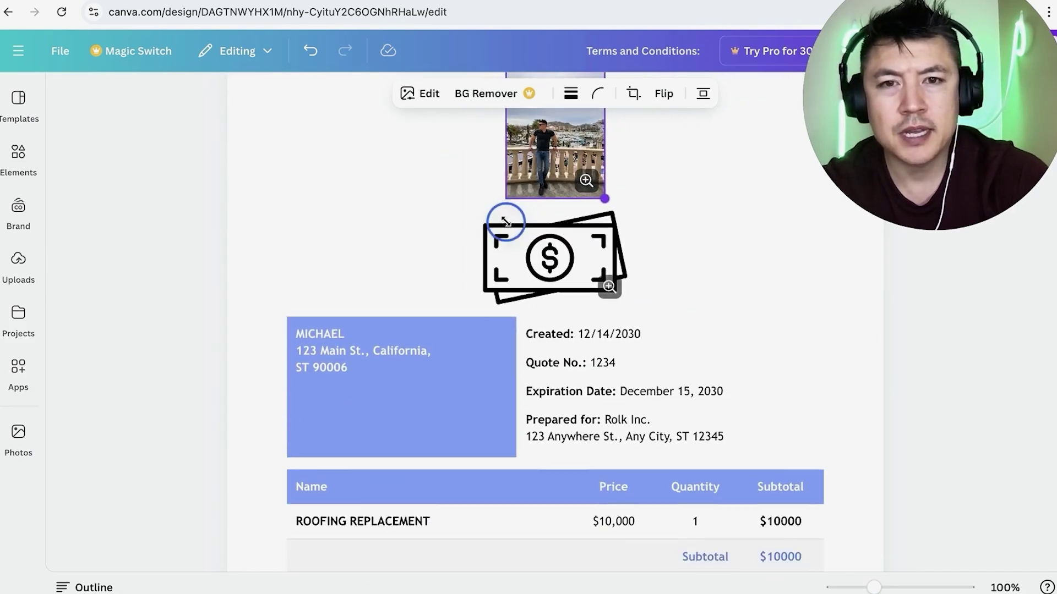
scroll(577, 315, up, 2)
- Select the money graphic and undo it off the page
click(573, 356)
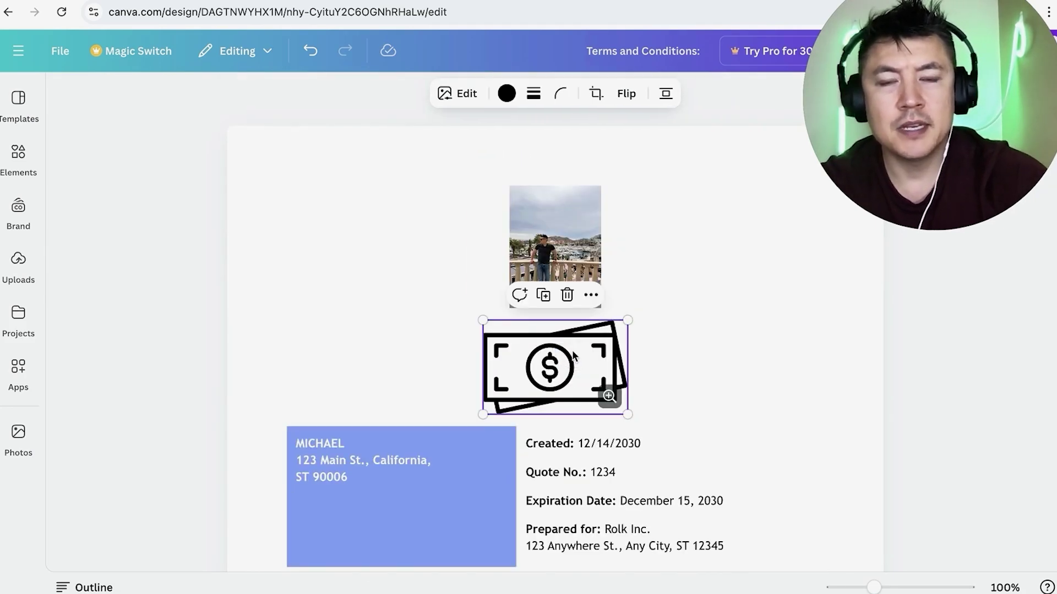
key(ctrl+z)
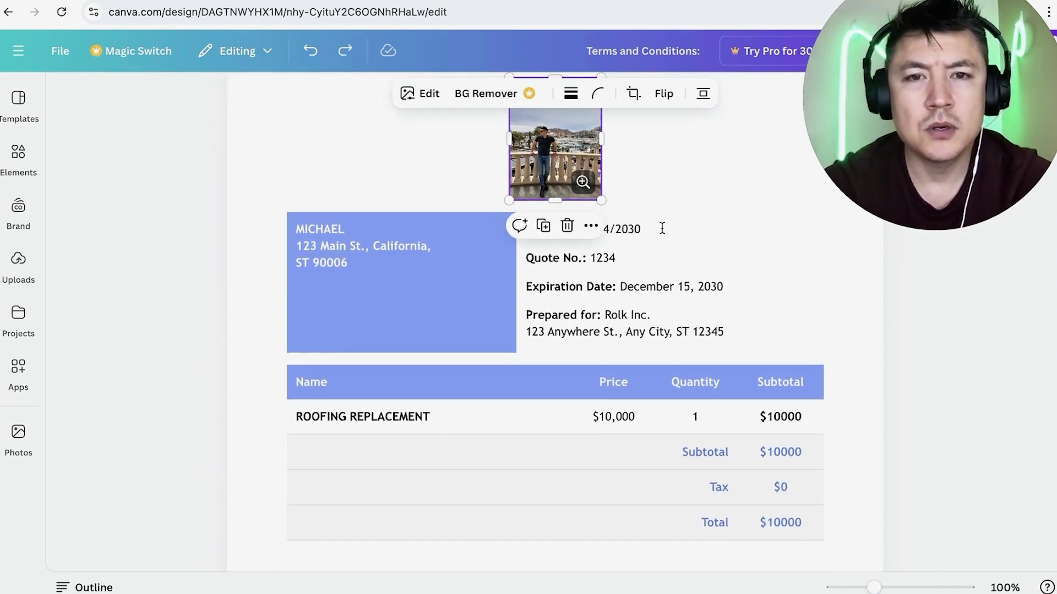
scroll(670, 214, down, 7)
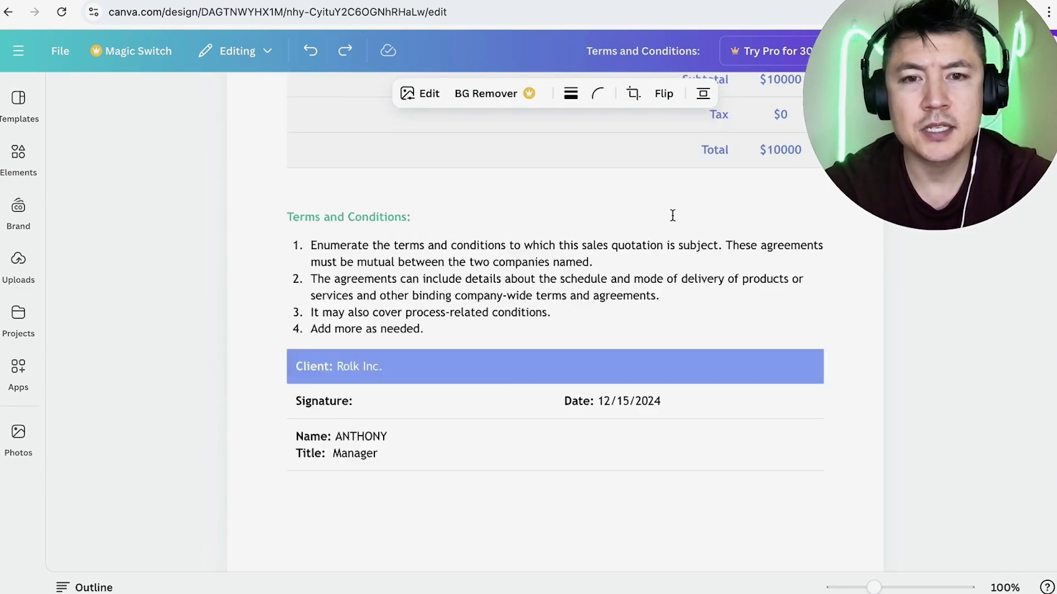
scroll(672, 215, up, 8)
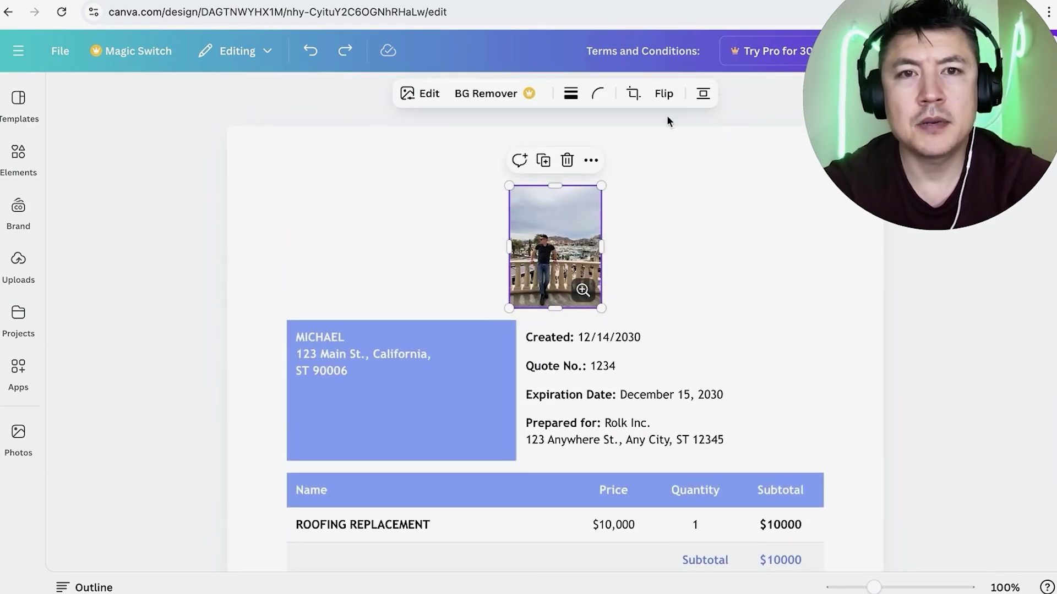
- Replace the untitled name in the top bar with 'CUSTOMER QUOTE' and the client's first name
click(660, 50)
text(CSU)
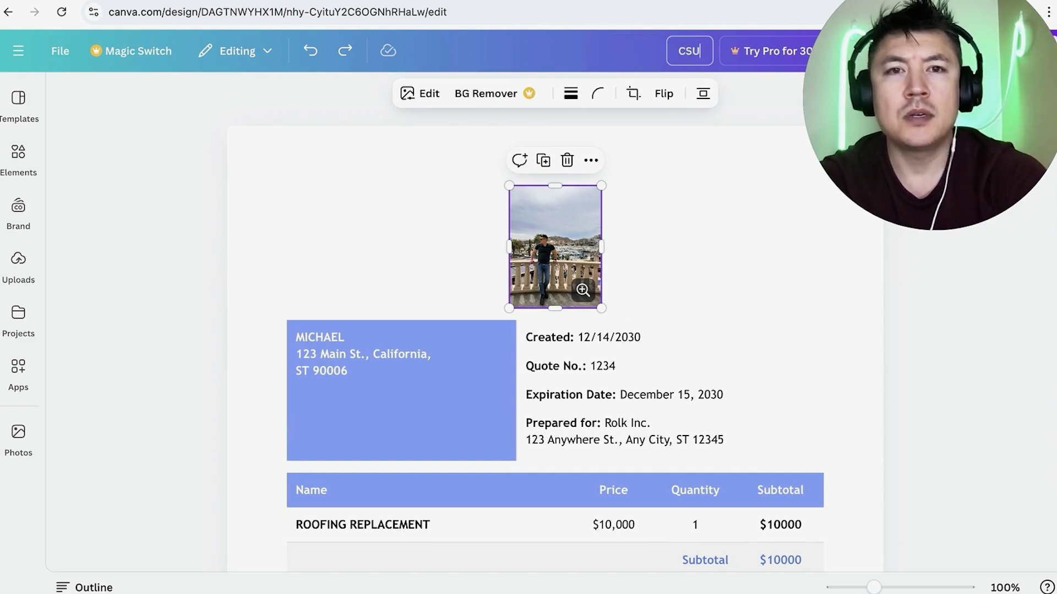
key(BackSpace)
key(BackSpace)
text(USTOMER QUOTE ANTHONY)
key(Return)
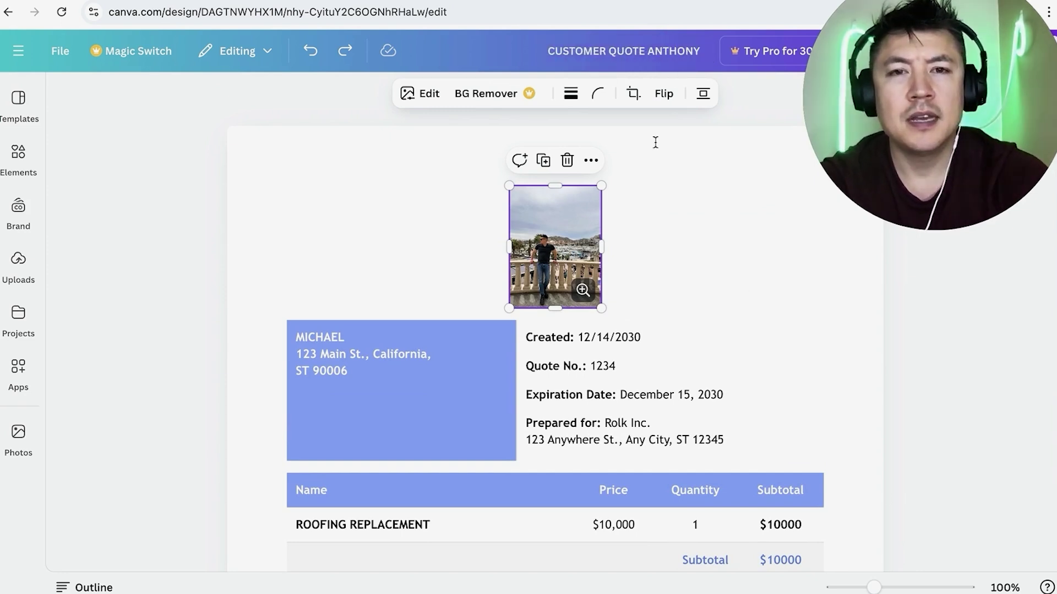
scroll(695, 252, down, 3)
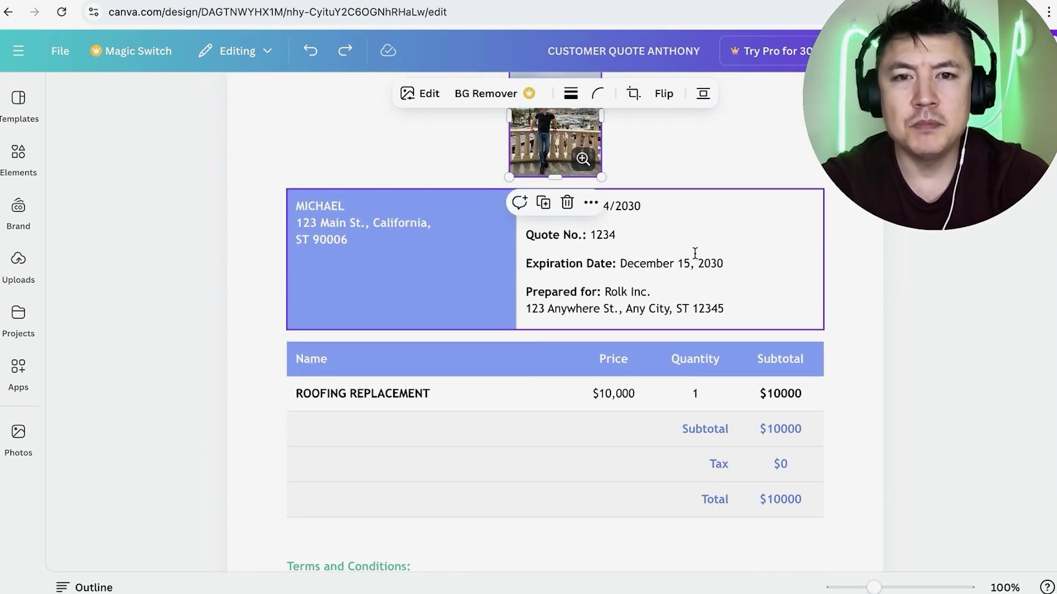
scroll(694, 252, up, 3)
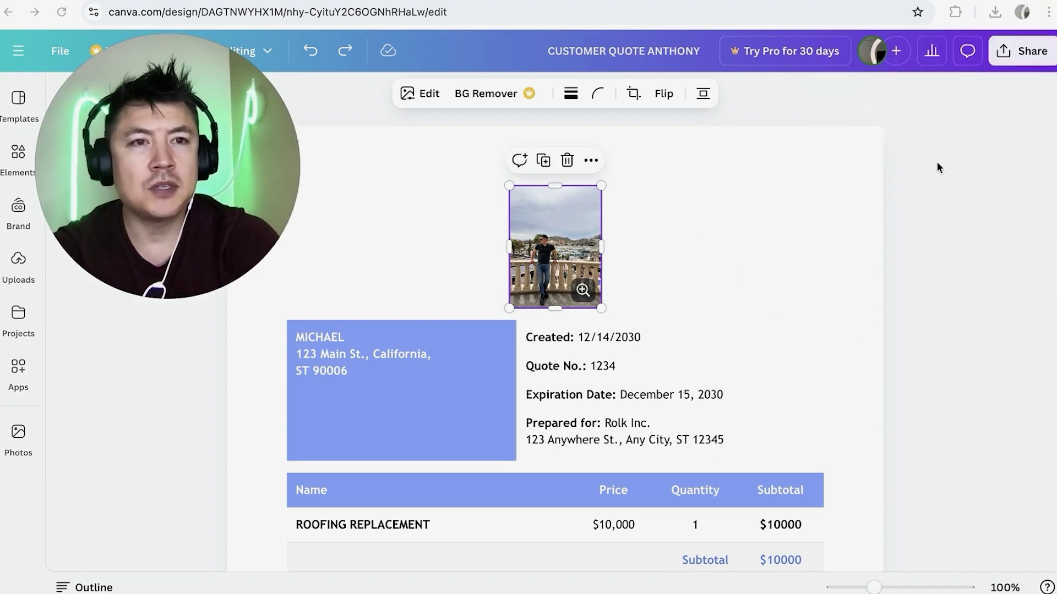
- Download the quote through Share > Download as a PDF Standard file
click(1013, 52)
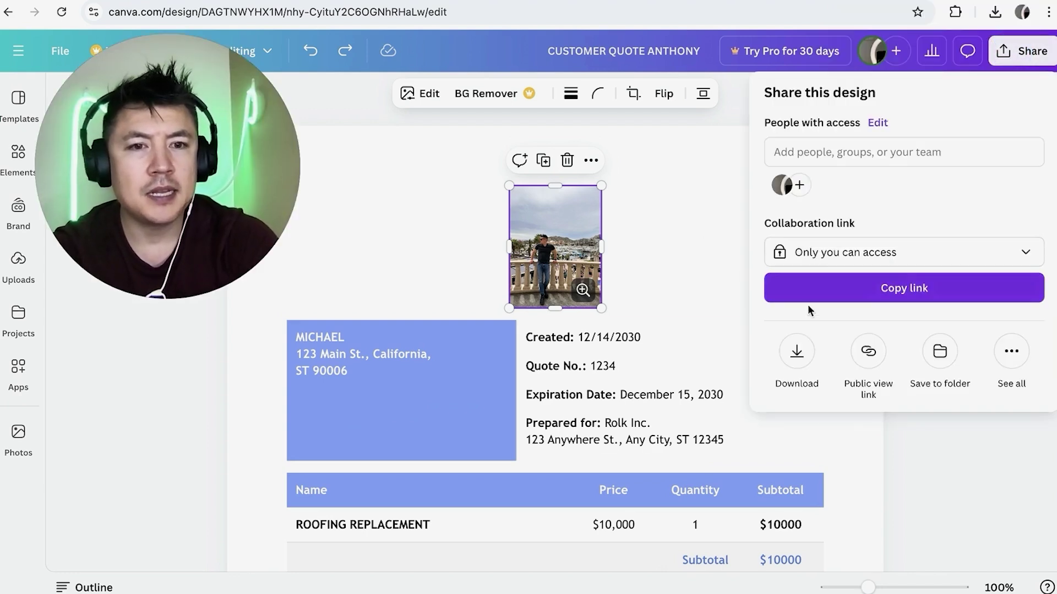
click(798, 347)
click(823, 156)
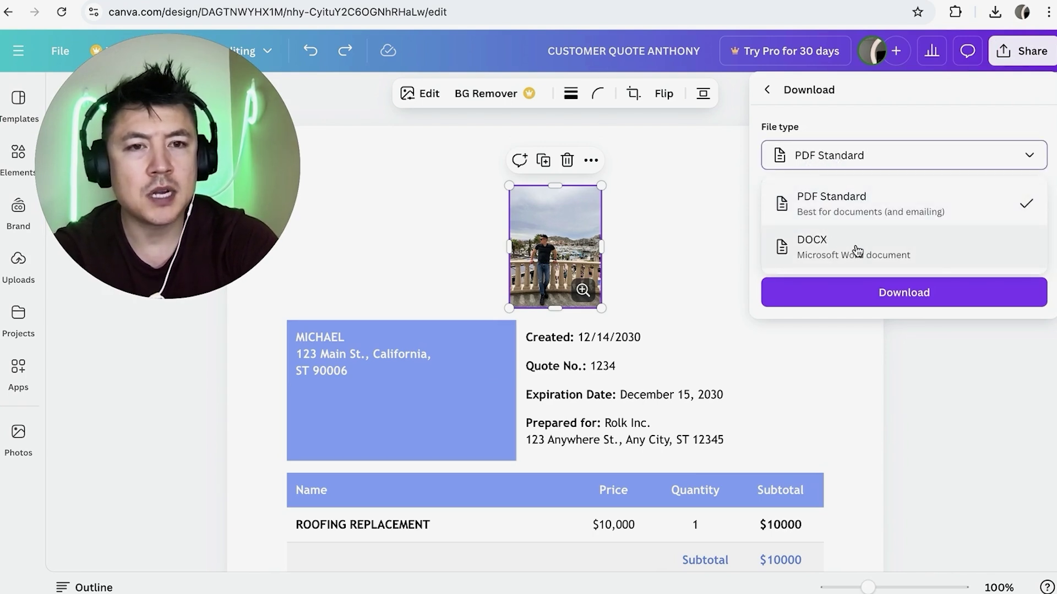
click(801, 197)
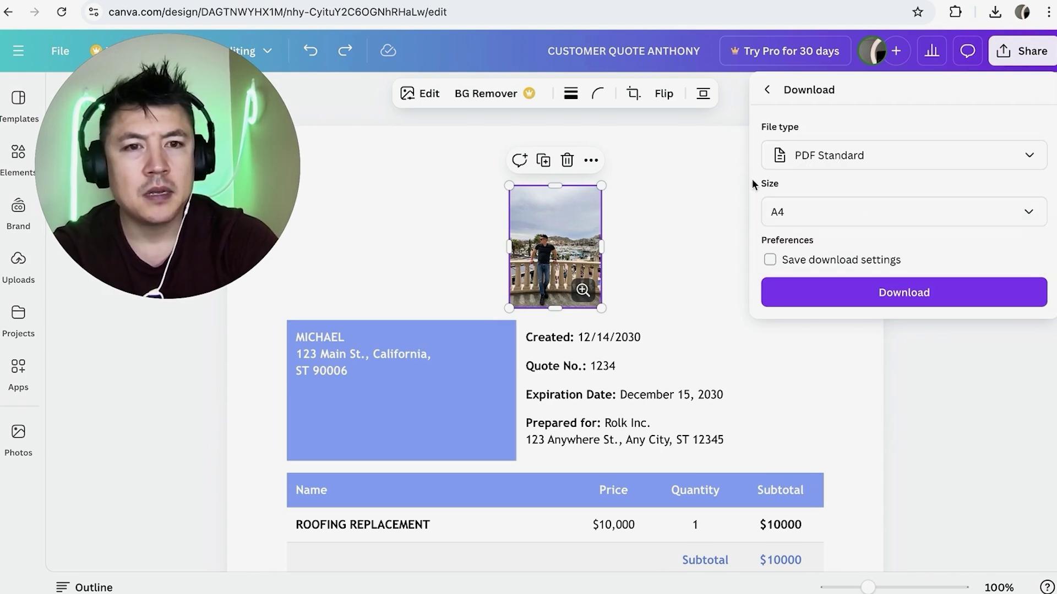
click(856, 293)
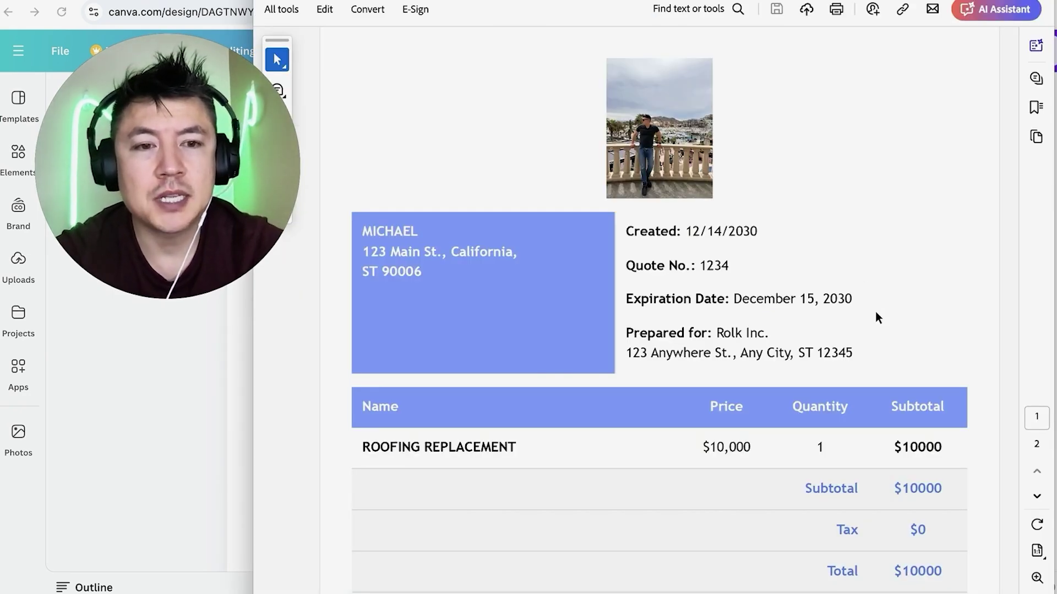
scroll(875, 312, down, 10)
scroll(875, 312, up, 10)
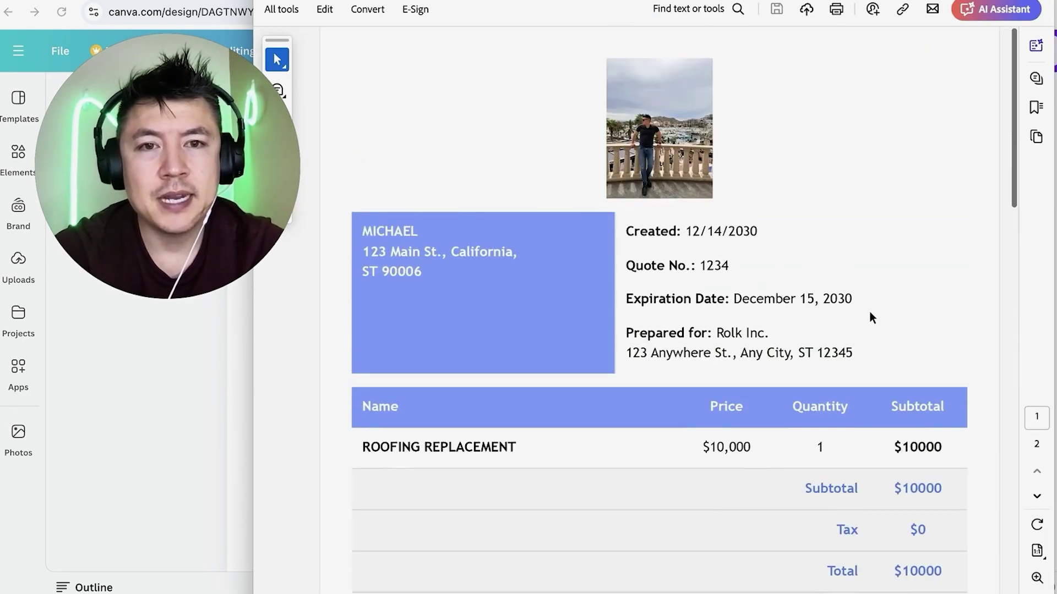
scroll(537, 253, down, 6)
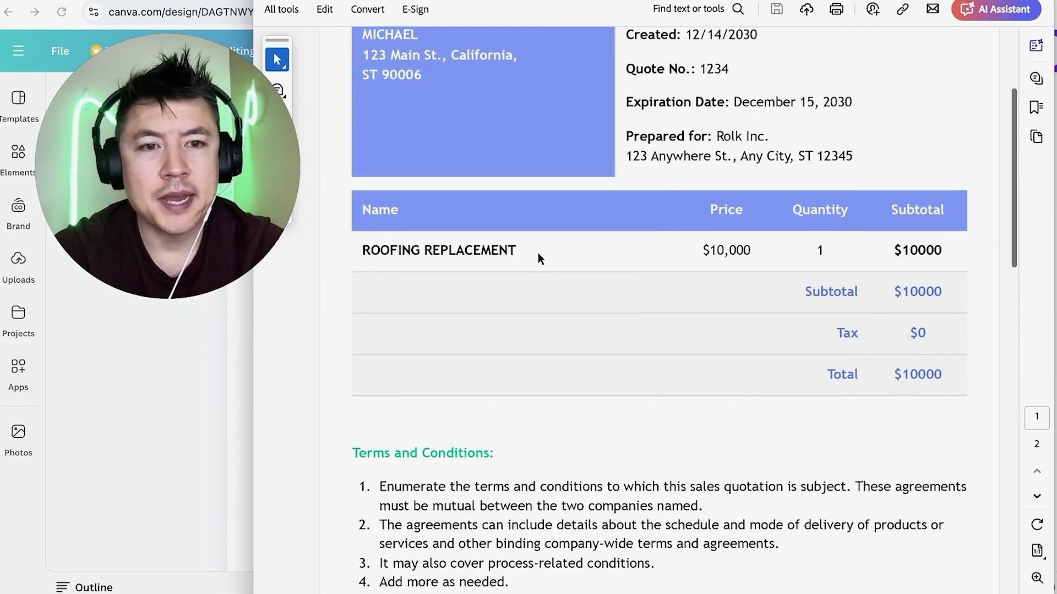
scroll(537, 253, up, 5)
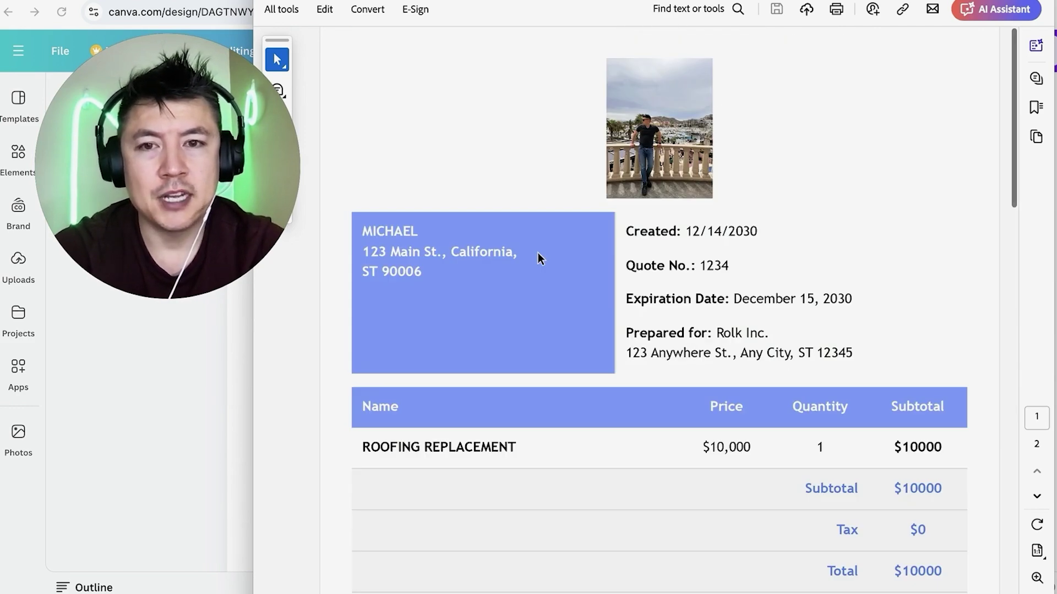